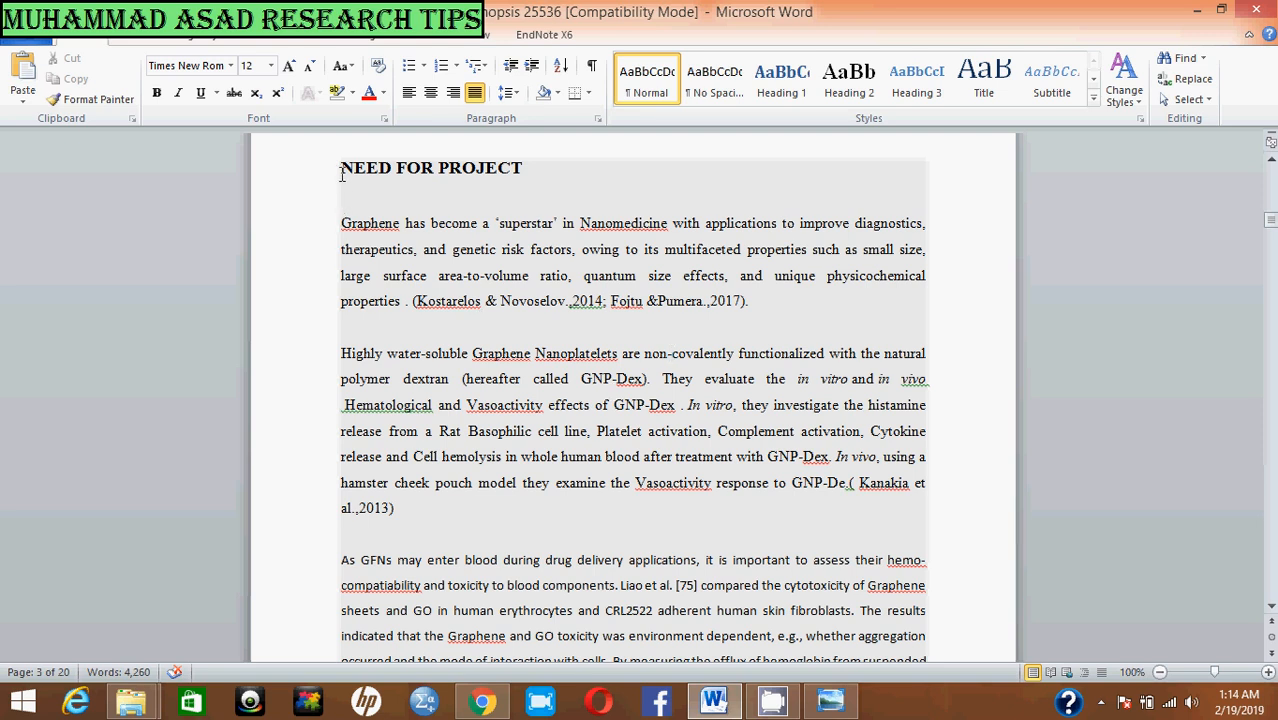
# Step: Cut the grey-shaded text from the NEED FOR PROJECT heading through the end of the paragraph beginning "As GFNs may enter blood"
pyautogui.moveTo(341, 175); pyautogui.dragTo(924, 244)
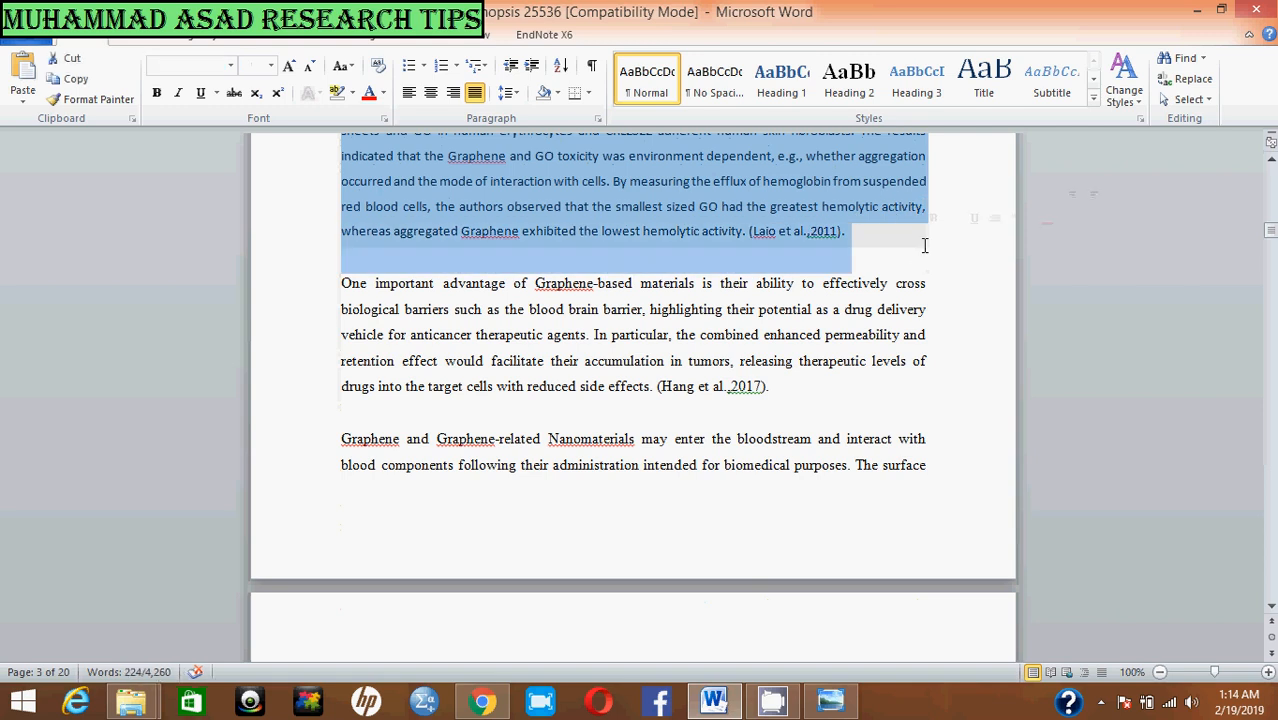
pyautogui.scroll(5, 862, 256)
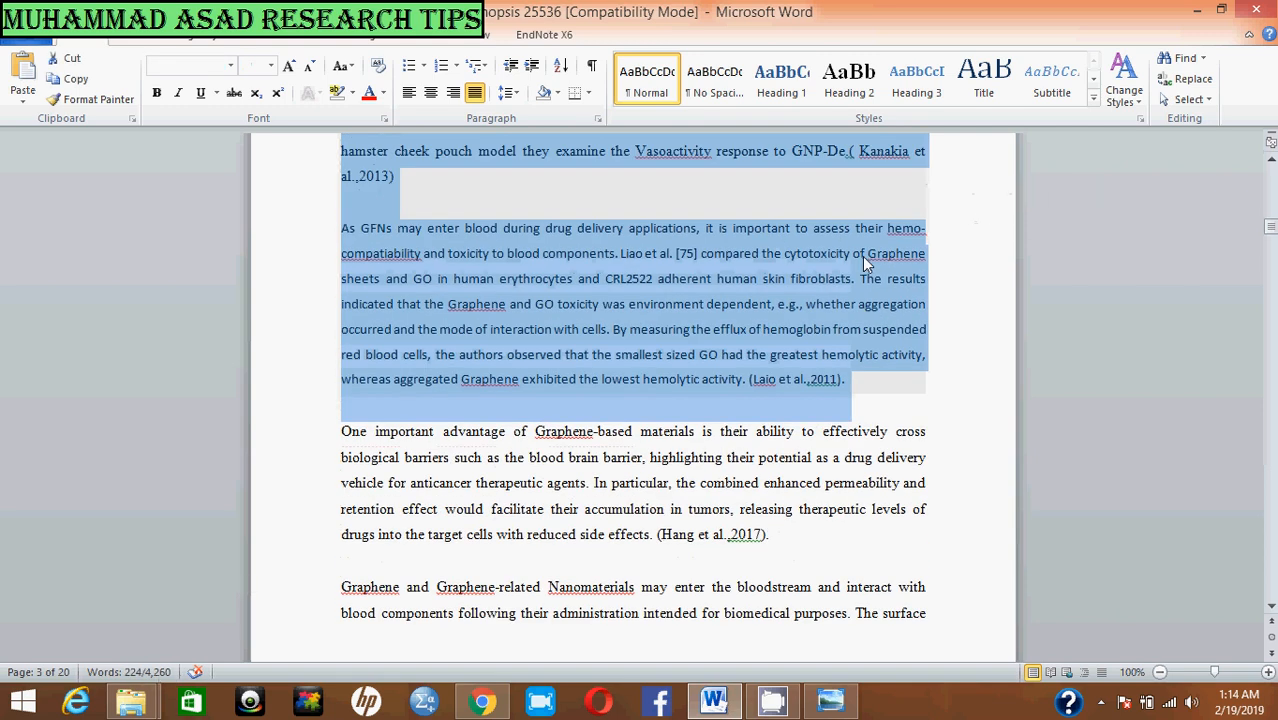
pyautogui.scroll(3, 607, 258)
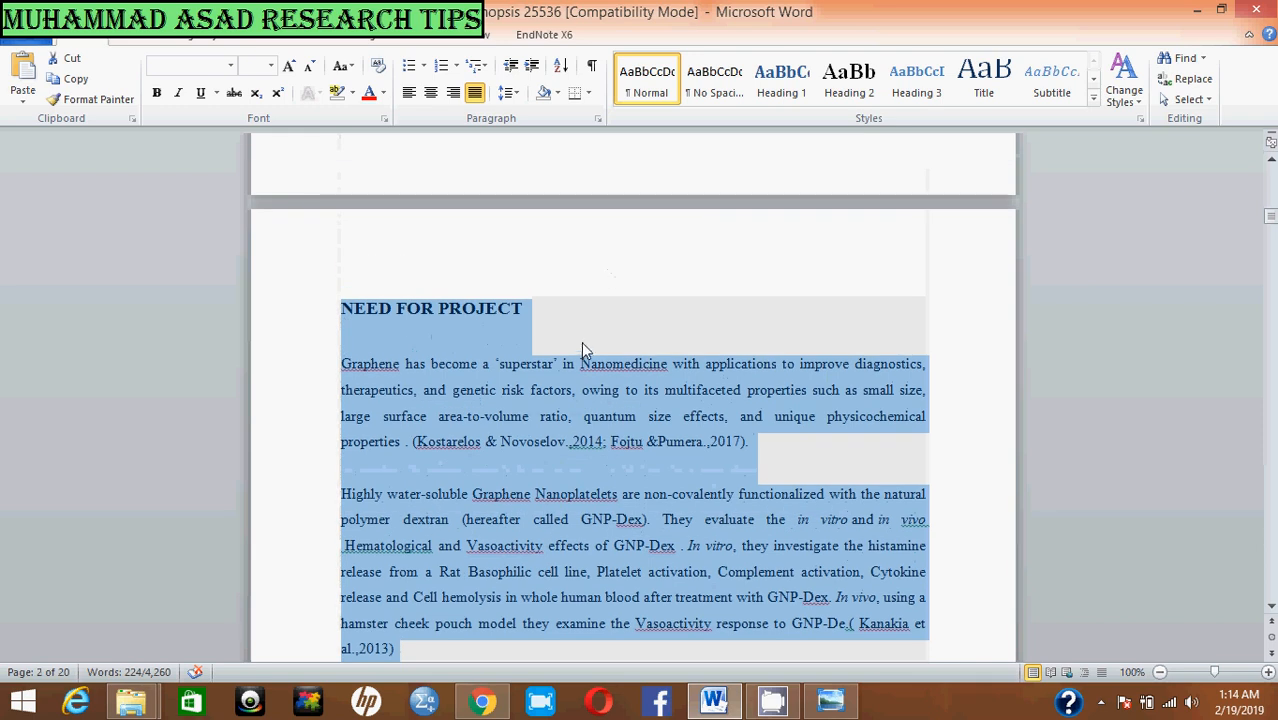
pyautogui.scroll(2, 582, 355)
pyautogui.scroll(-6, 583, 355)
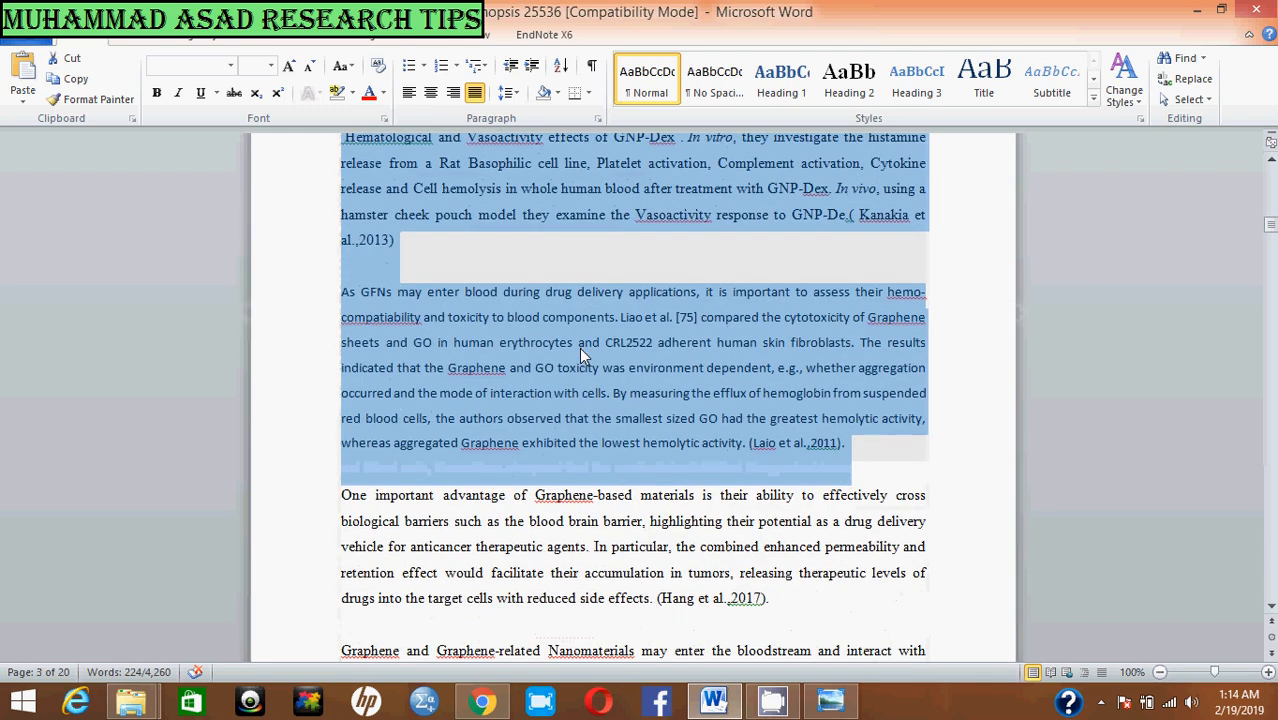
pyautogui.scroll(-2, 583, 355)
pyautogui.scroll(3, 583, 355)
pyautogui.scroll(3, 581, 352)
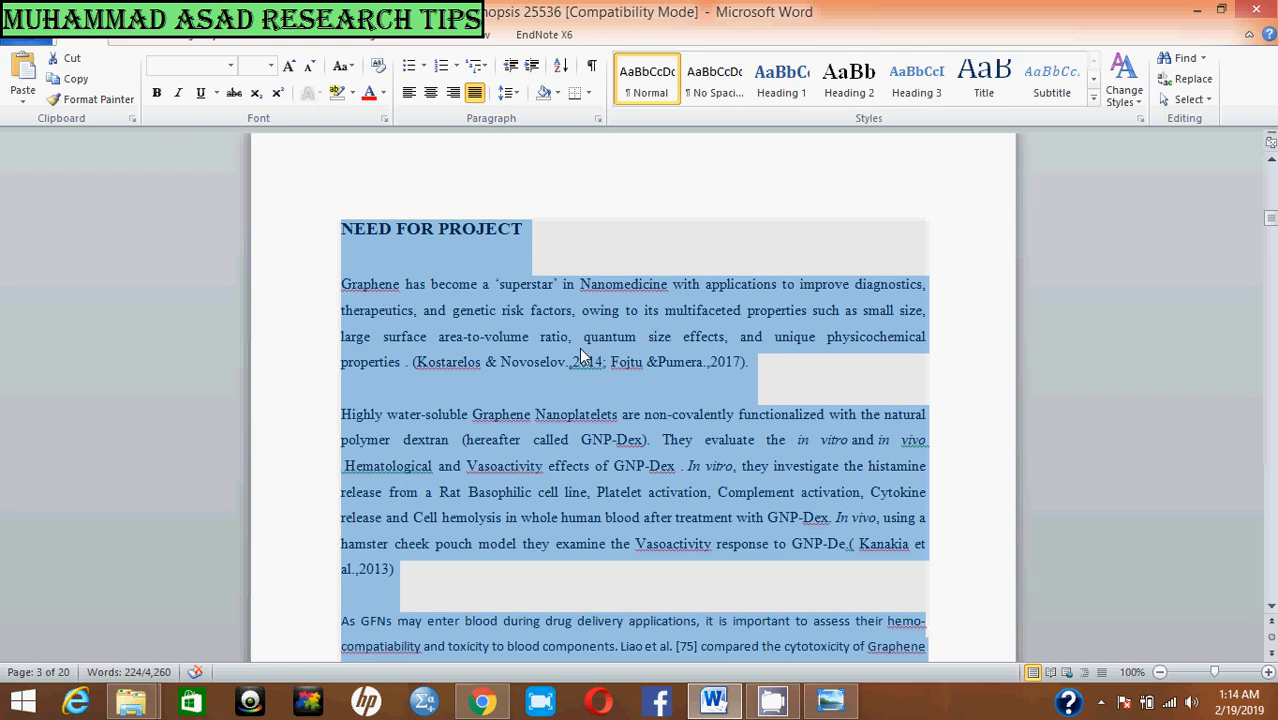
pyautogui.press('Delete')
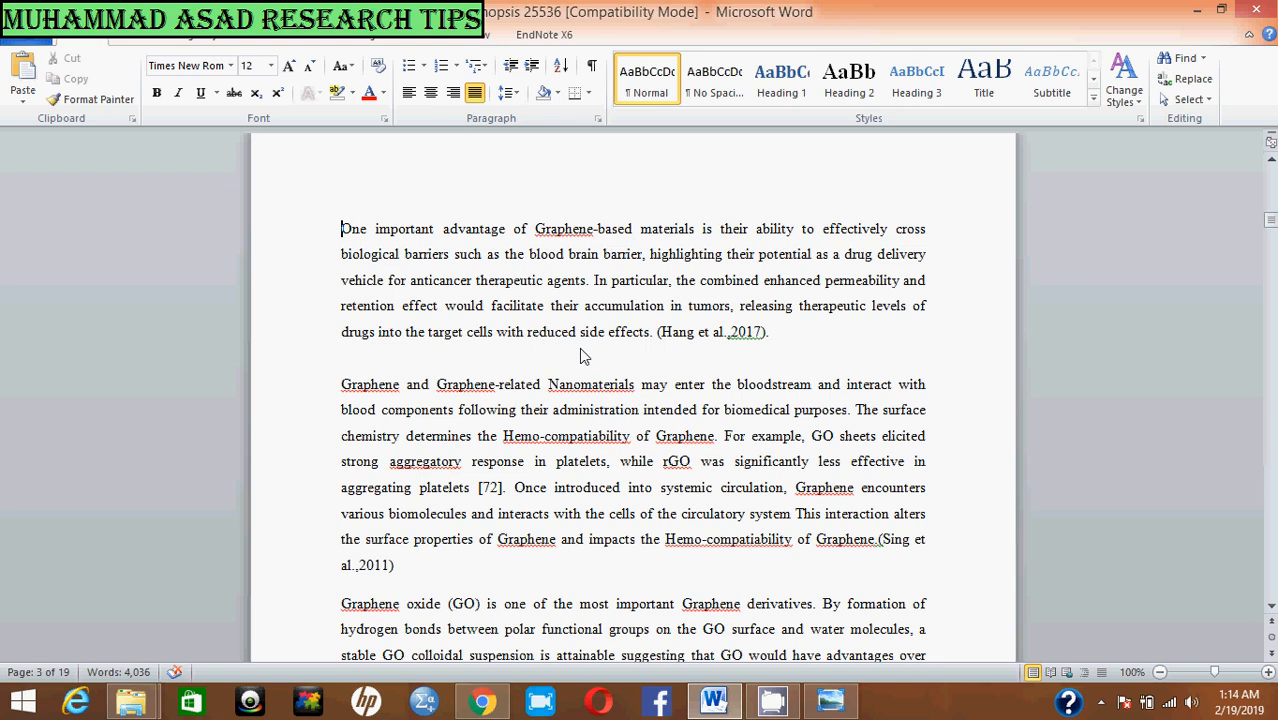
# Step: Paste the cut NEED FOR PROJECT section back in the same place, keeping text only
pyautogui.hotkey('ctrl', 'v')
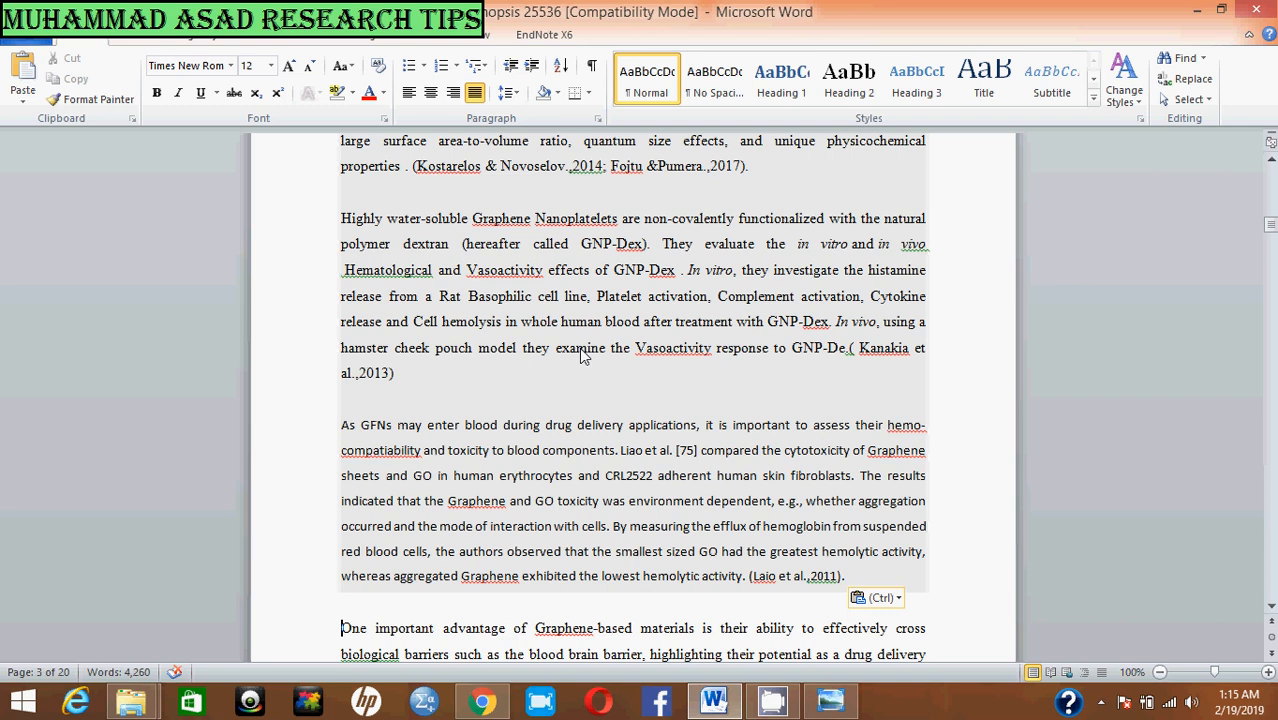
pyautogui.press('ctrl')
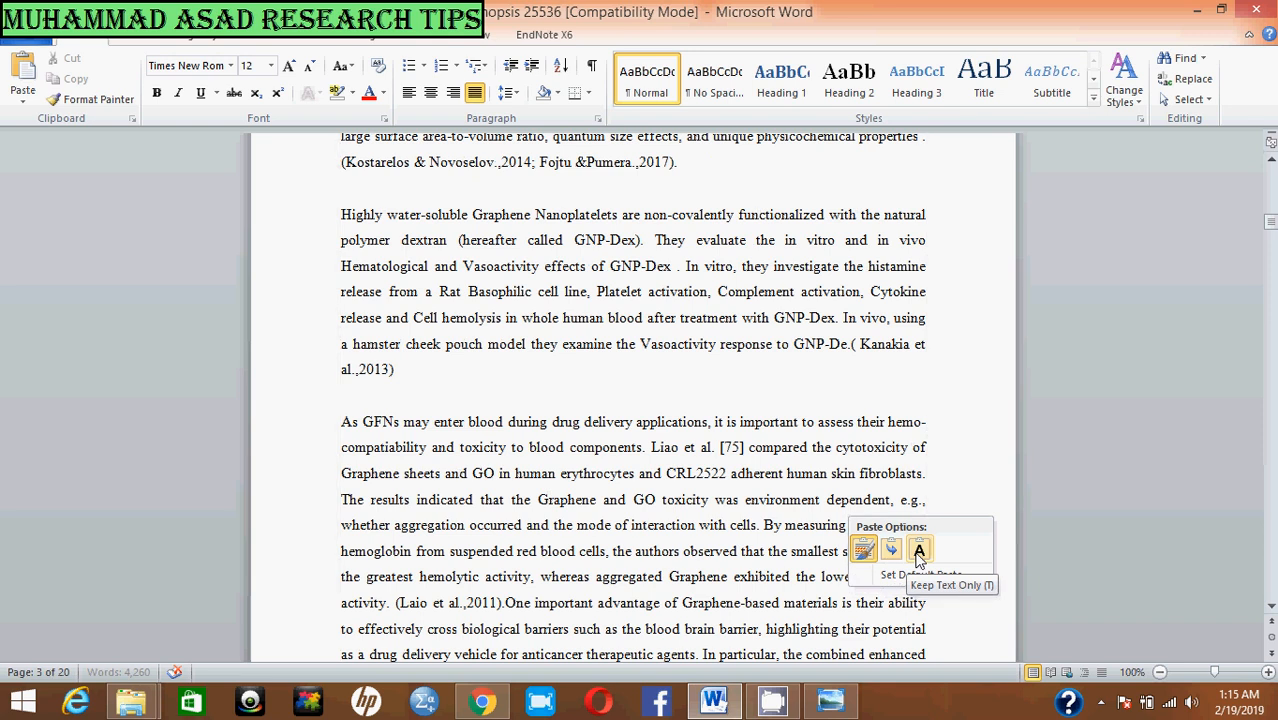
pyautogui.click(919, 552)
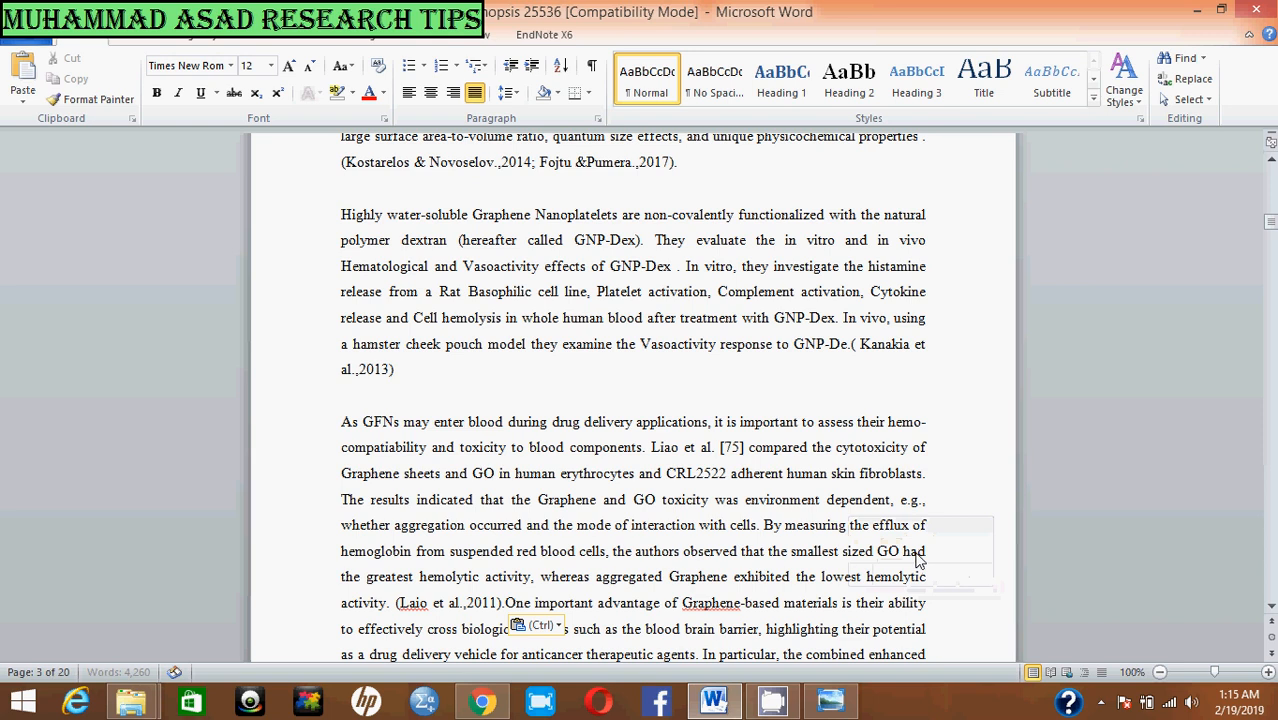
# Step: Make the NEED FOR PROJECT heading bold
pyautogui.scroll(-3, 598, 556)
pyautogui.scroll(-1, 598, 556)
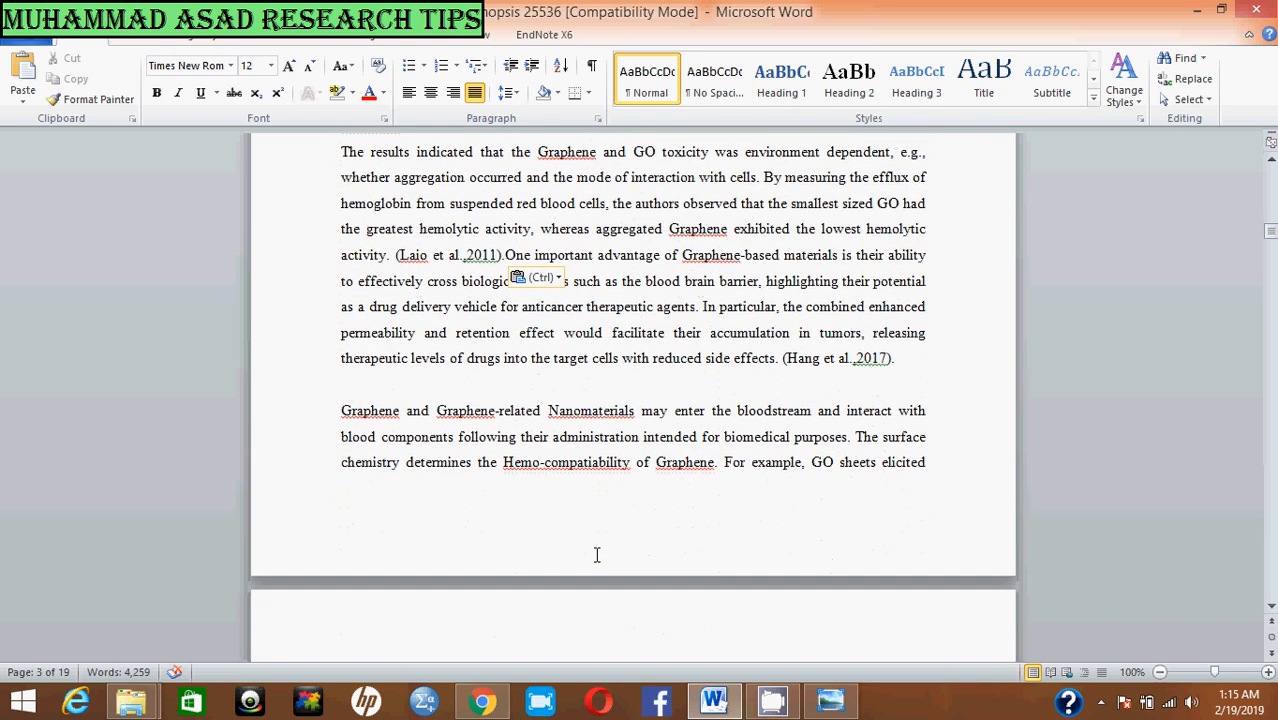
pyautogui.scroll(3, 598, 556)
pyautogui.scroll(6, 598, 556)
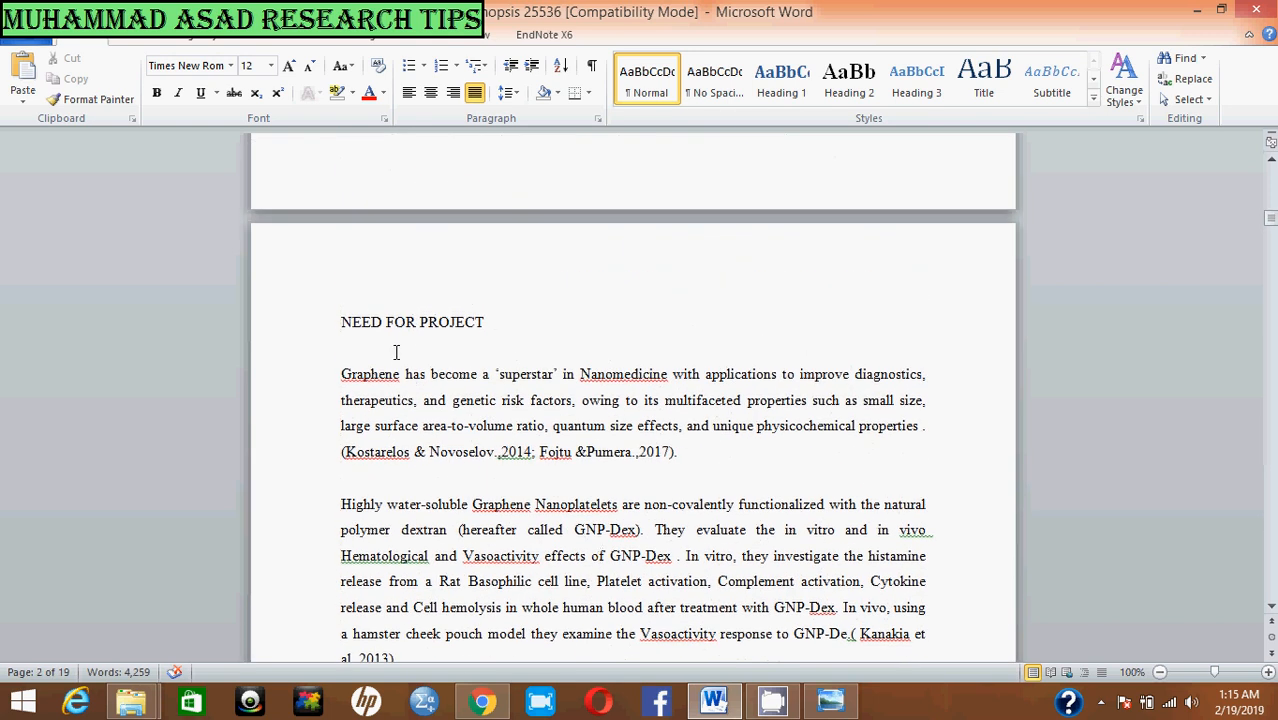
pyautogui.click(428, 358)
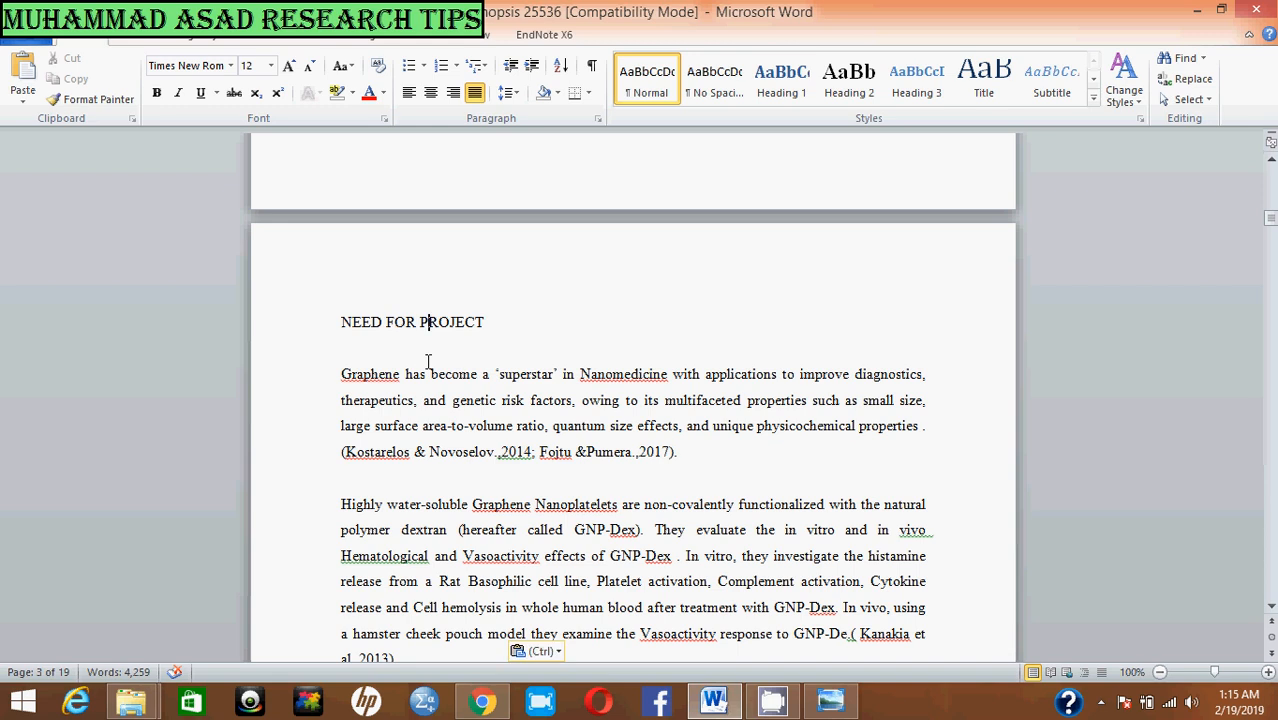
pyautogui.click(316, 334)
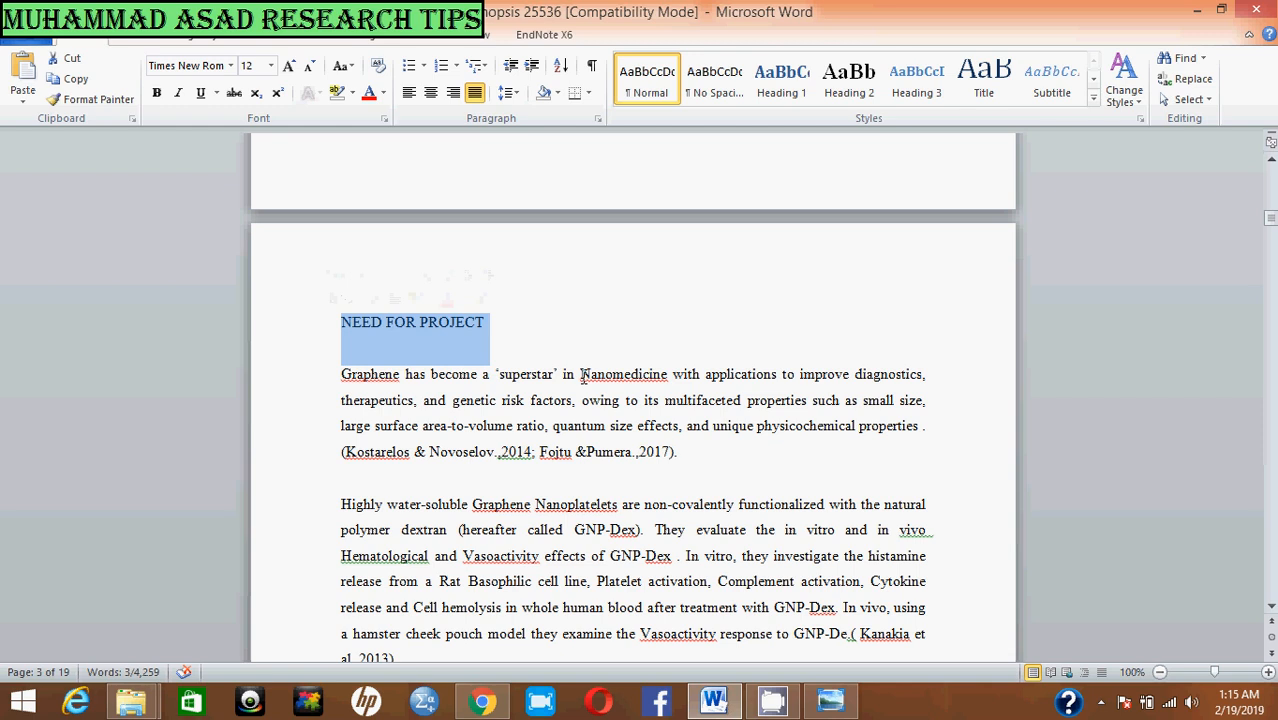
pyautogui.hotkey('ctrl', 'b')
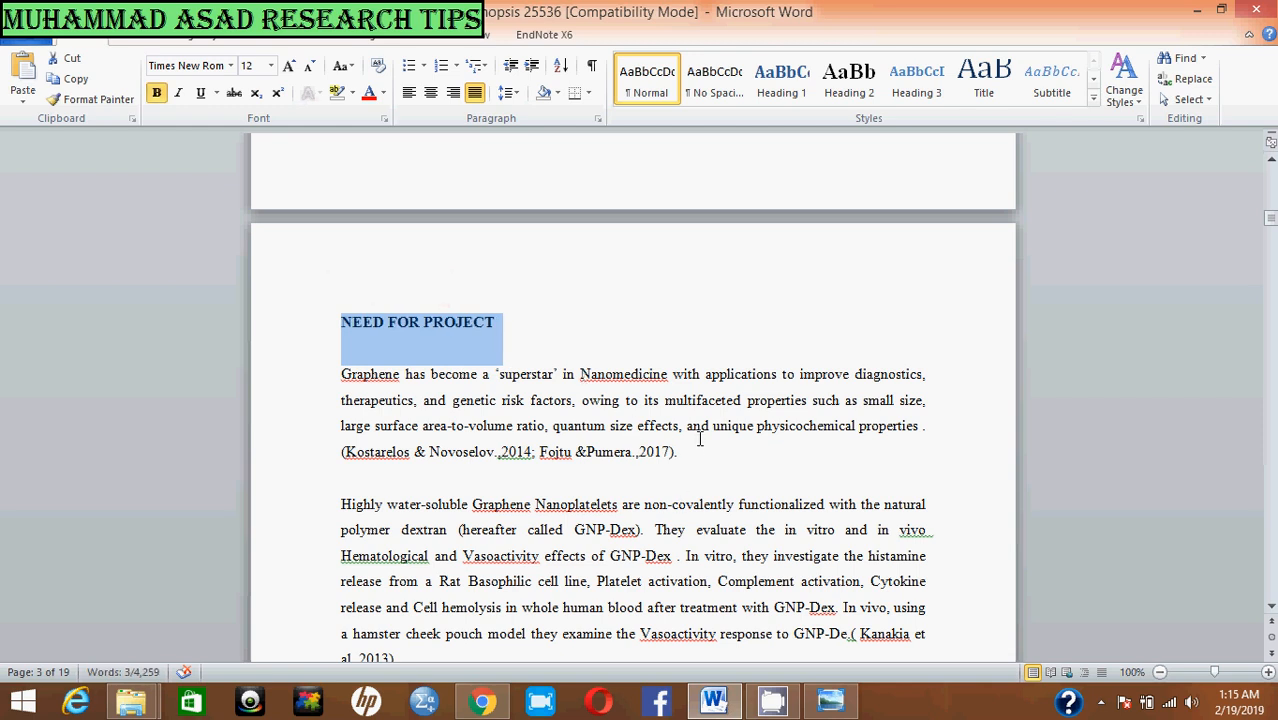
pyautogui.click(696, 451)
# Step: Cut the two grey-shaded paragraphs beginning "In order to retain their engineered functions" and "The intravenous administration of GO"
pyautogui.scroll(-15, 600, 451)
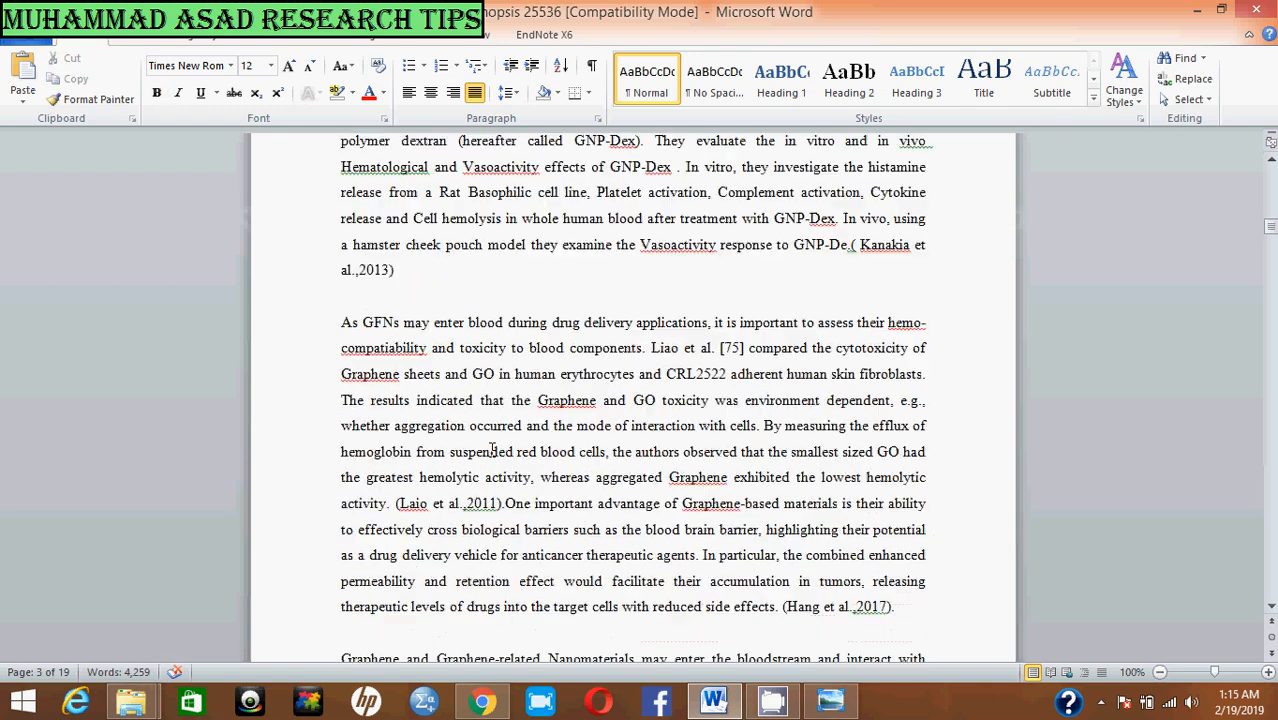
pyautogui.scroll(-6, 491, 451)
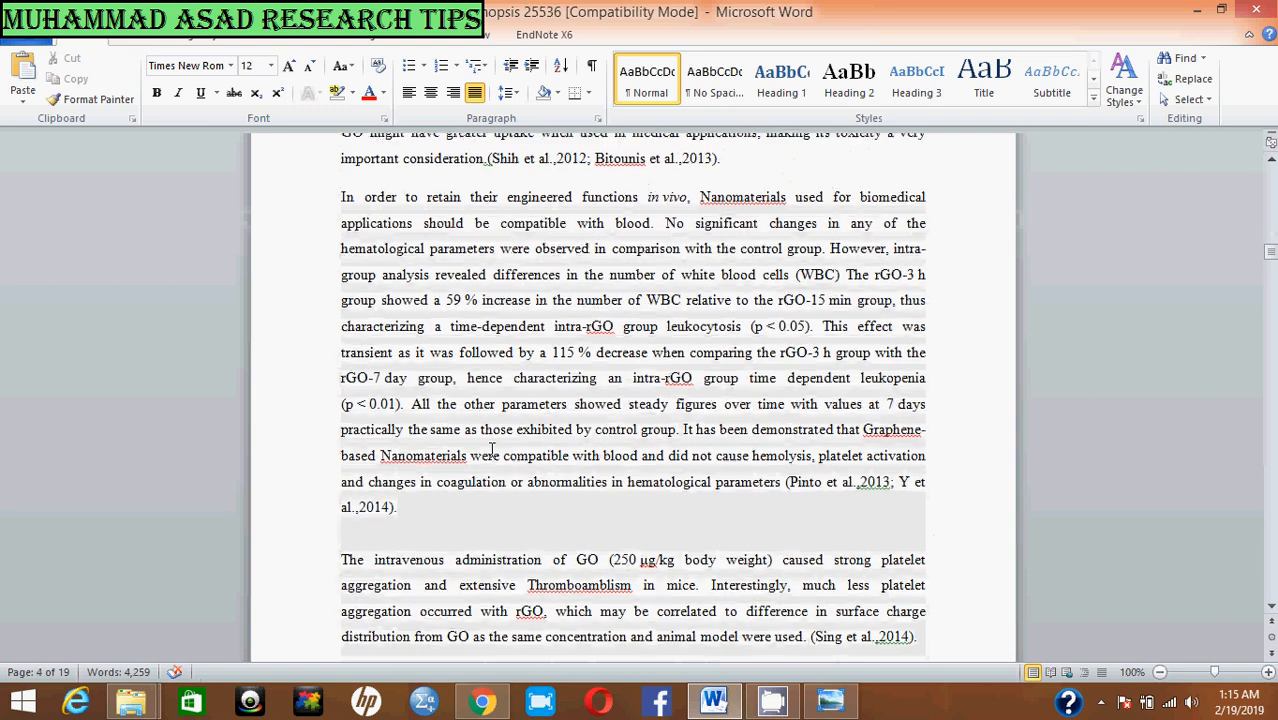
pyautogui.scroll(1, 397, 193)
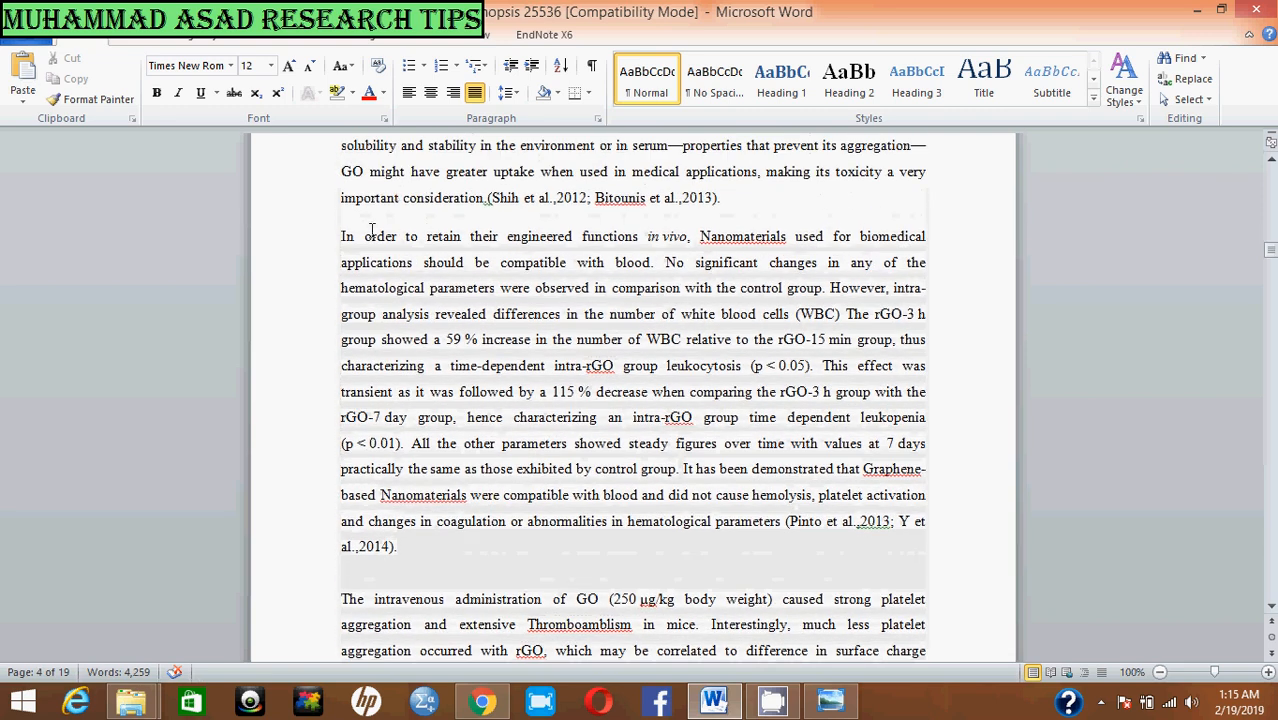
pyautogui.moveTo(341, 240); pyautogui.dragTo(945, 204)
pyautogui.scroll(6, 684, 268)
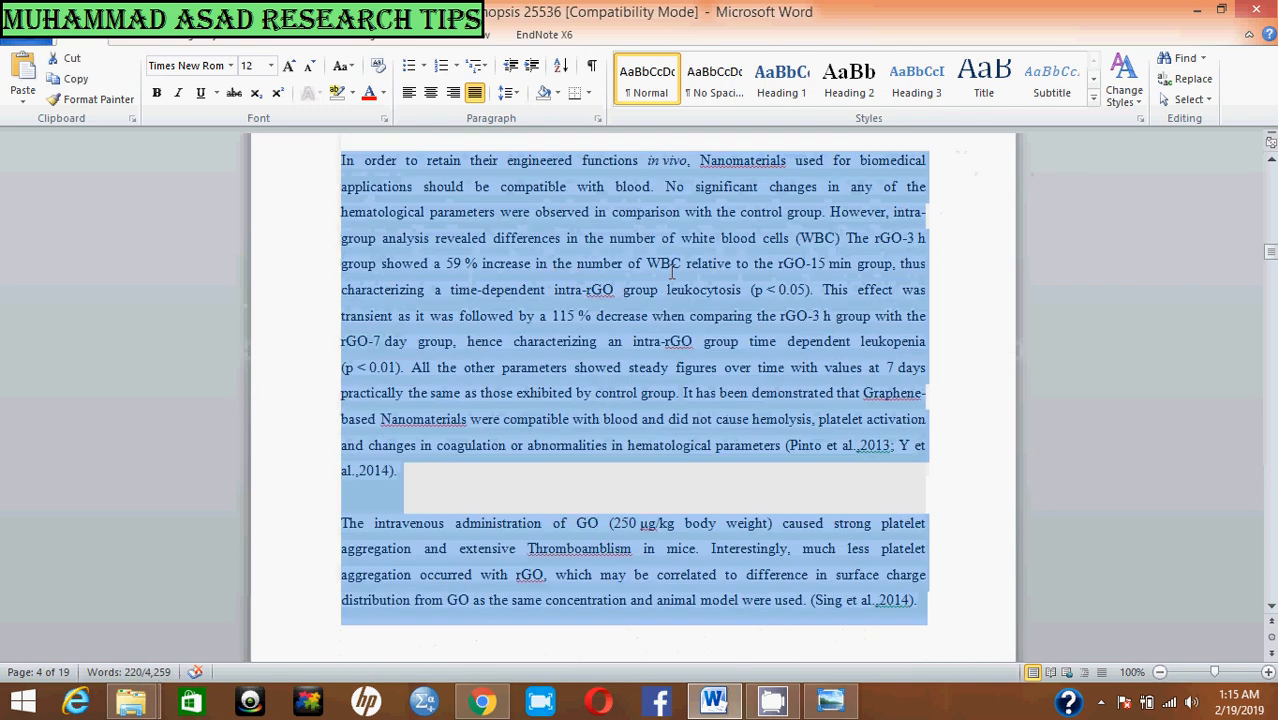
pyautogui.scroll(2, 672, 272)
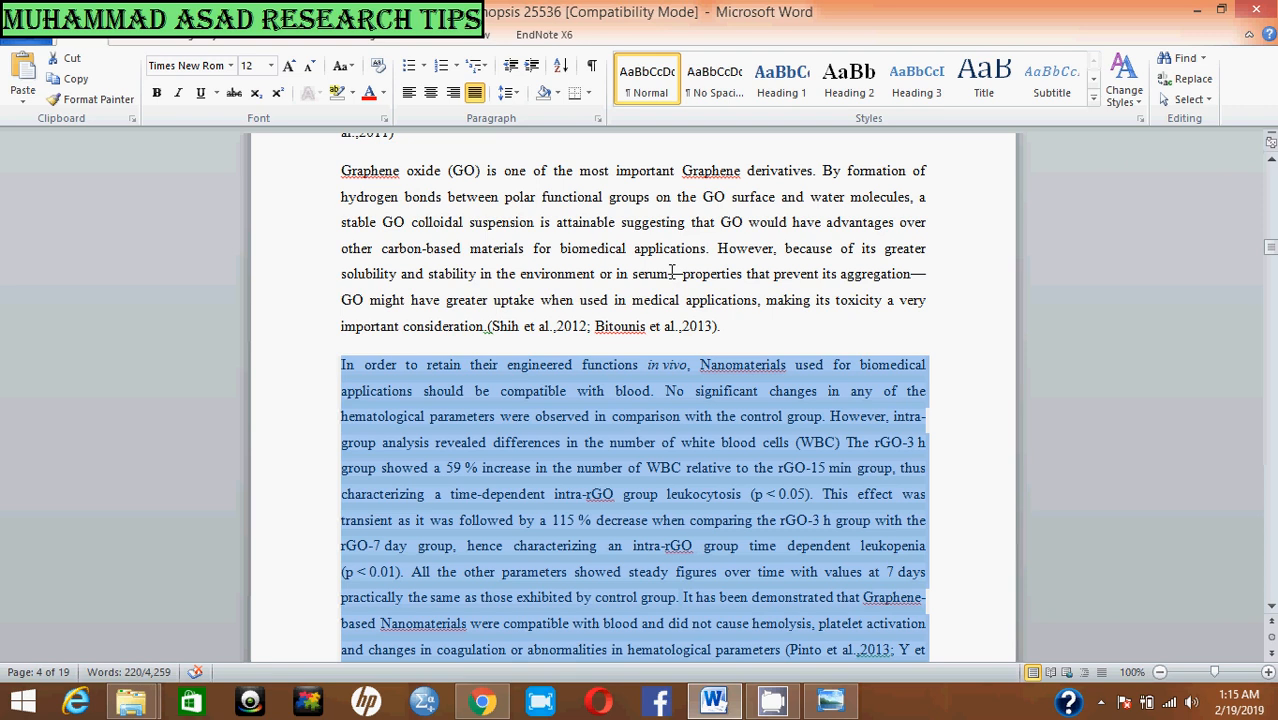
pyautogui.press('Delete')
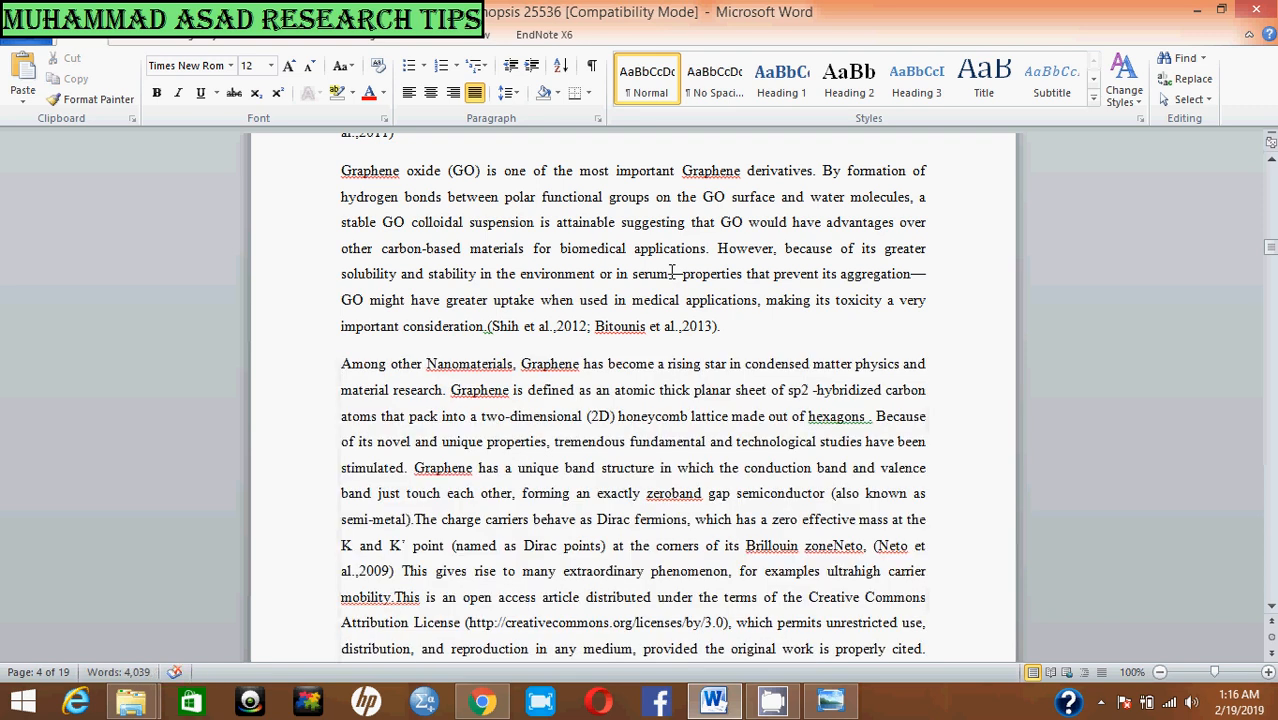
# Step: Paste the two cut paragraphs back above "Among other Nanomaterials", keeping text only
pyautogui.hotkey('ctrl', 'v')
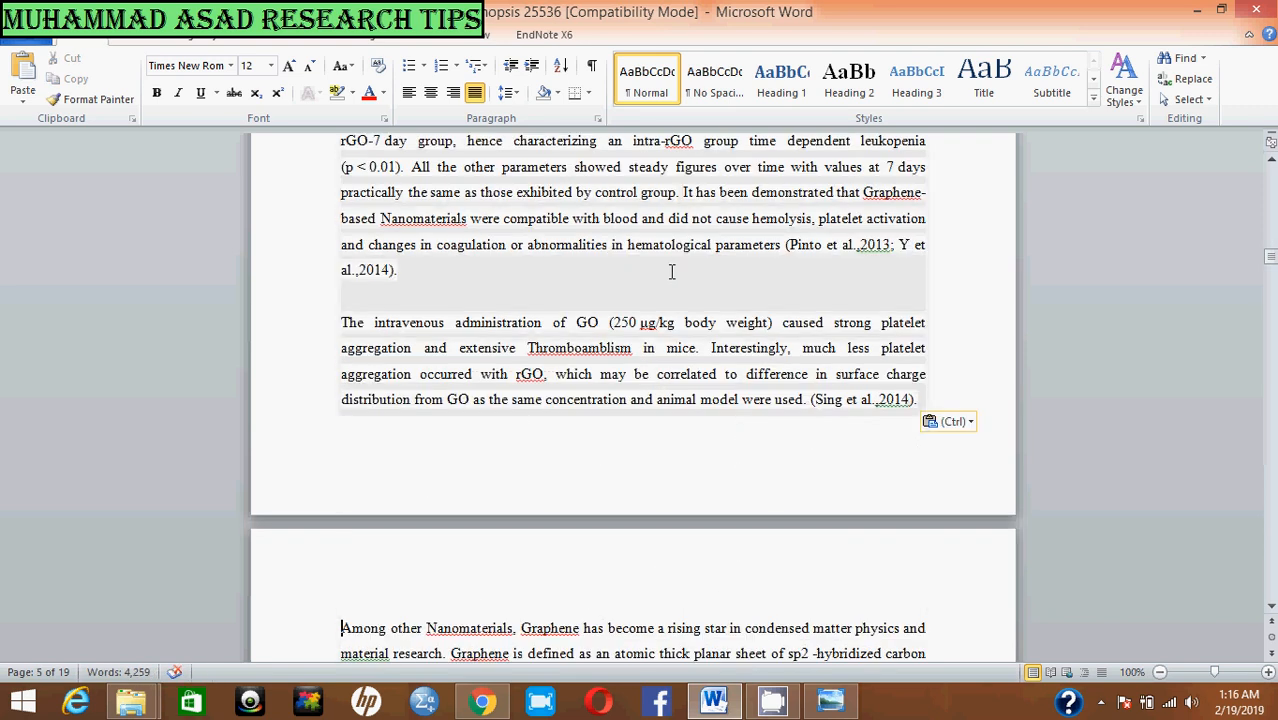
pyautogui.press('ctrl')
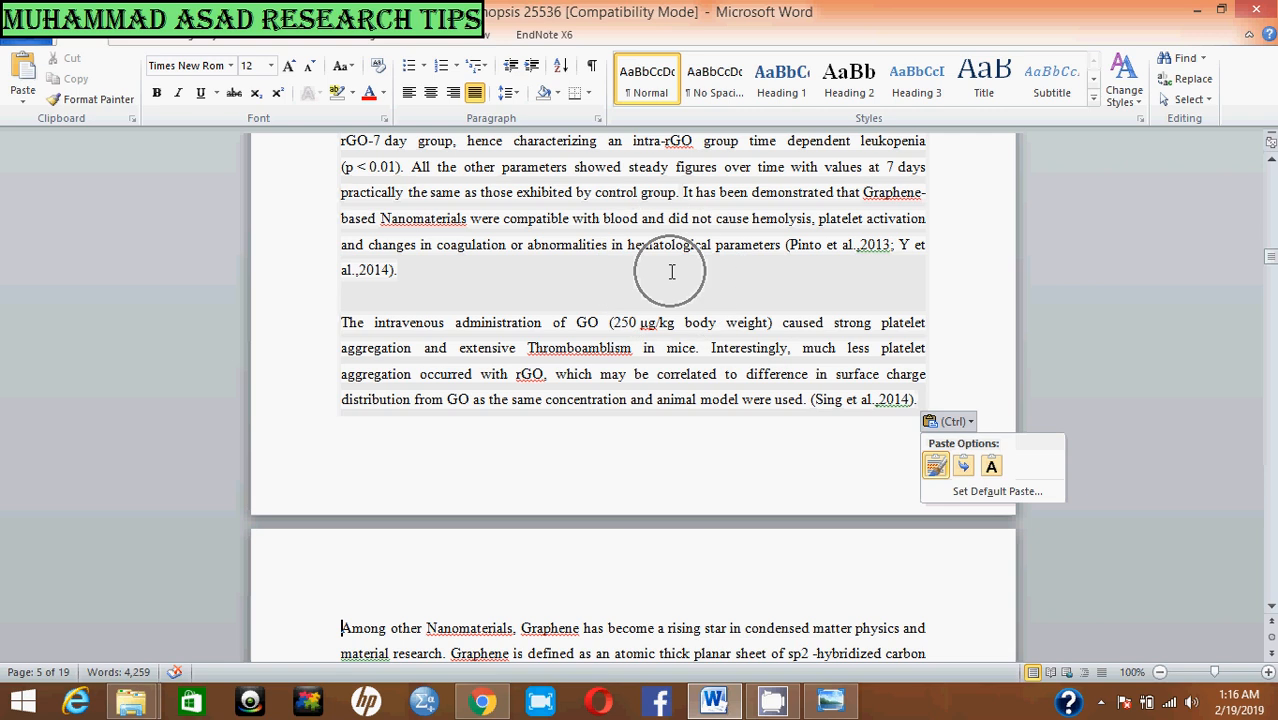
pyautogui.click(992, 467)
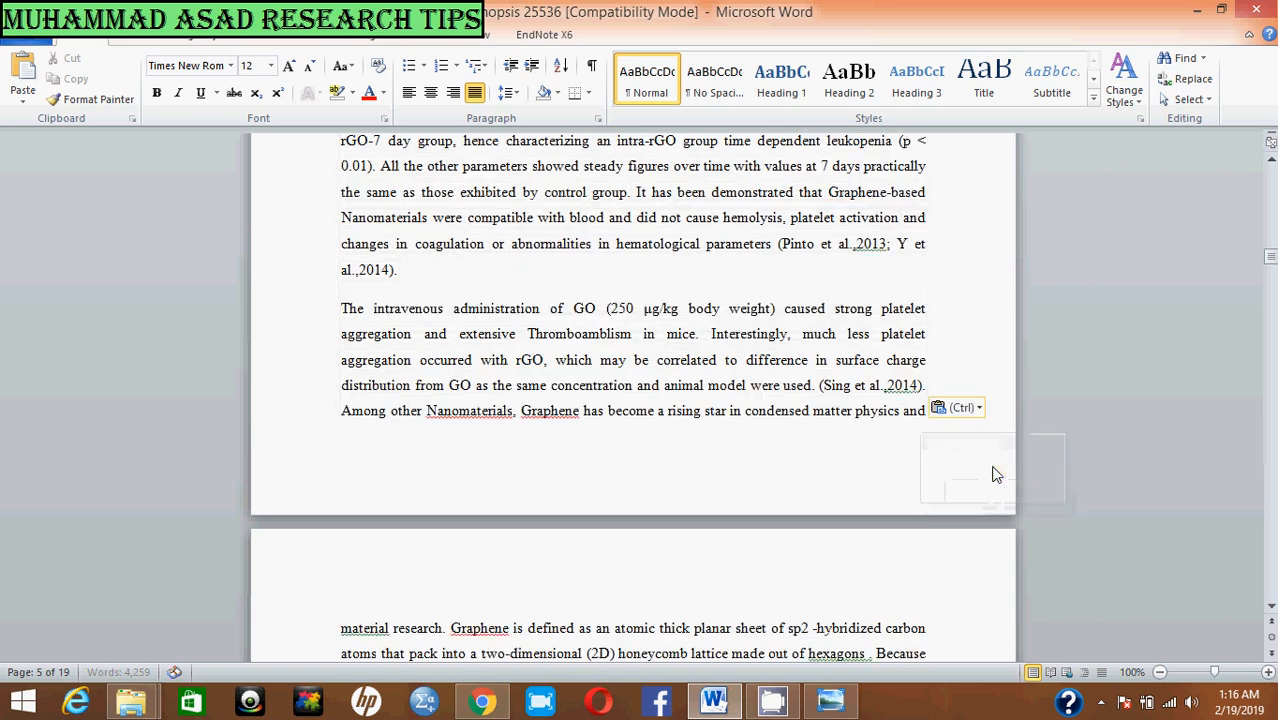
pyautogui.scroll(3, 628, 392)
pyautogui.scroll(4, 628, 392)
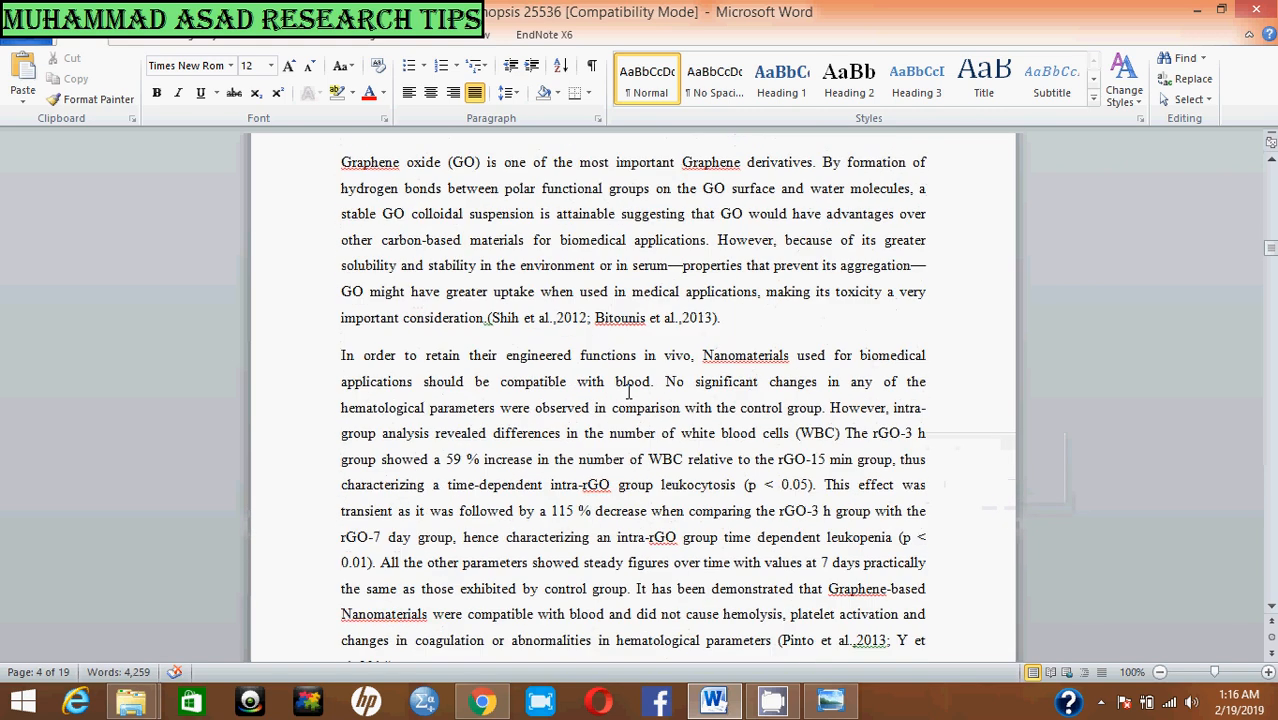
# Step: Cut the whole grey-shaded paragraph beginning "Nanoparticles (NPs), defined by the US National Nanotechnology Initiative"
pyautogui.scroll(-7, 628, 392)
pyautogui.scroll(-10, 628, 392)
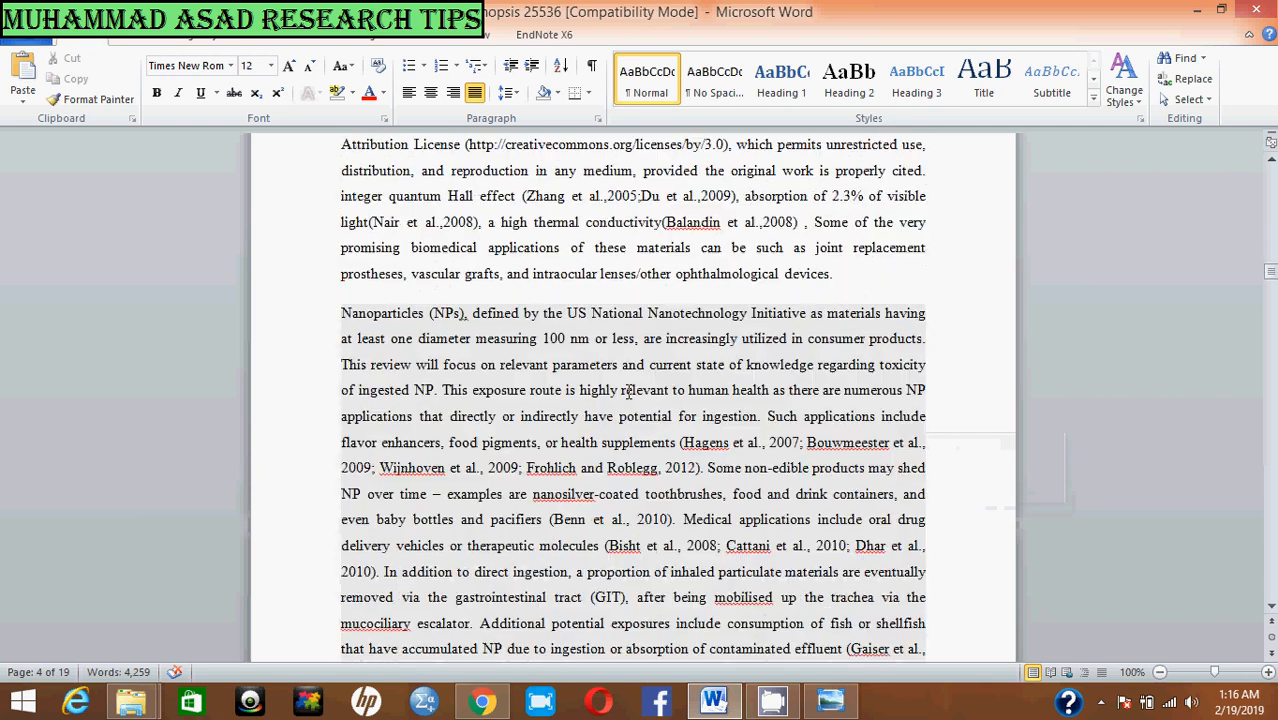
pyautogui.scroll(-5, 628, 392)
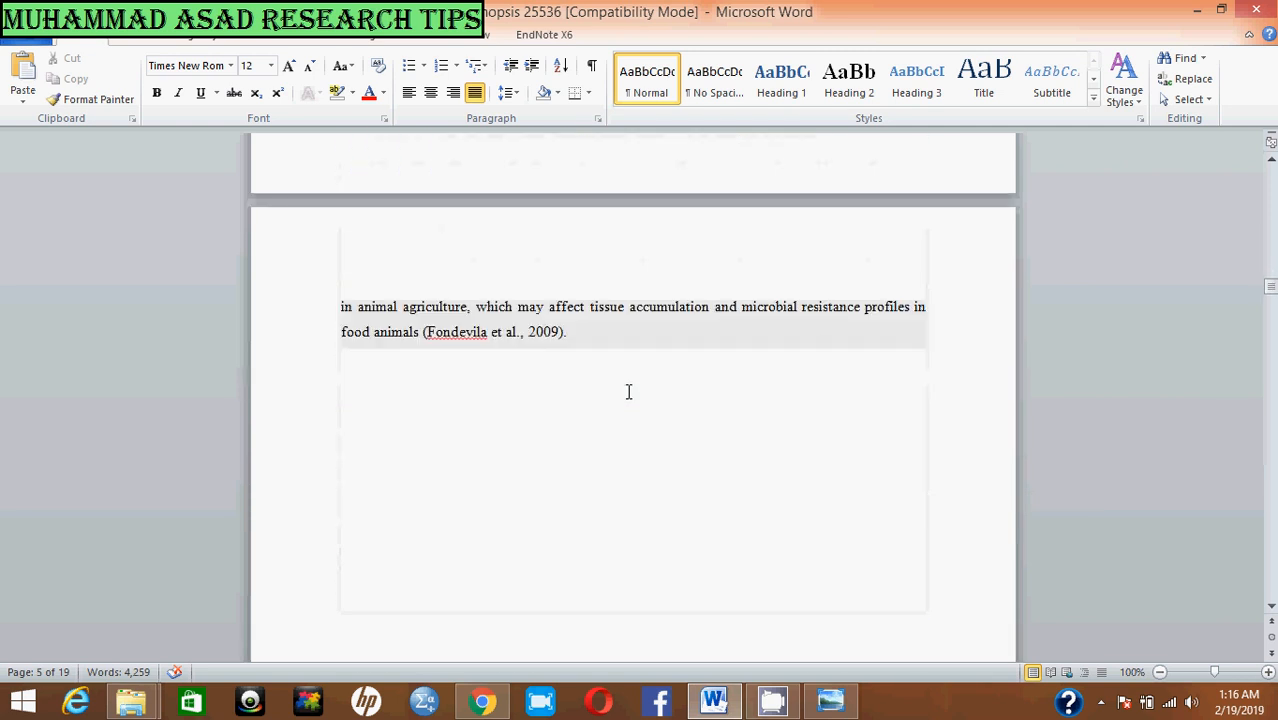
pyautogui.scroll(10, 628, 392)
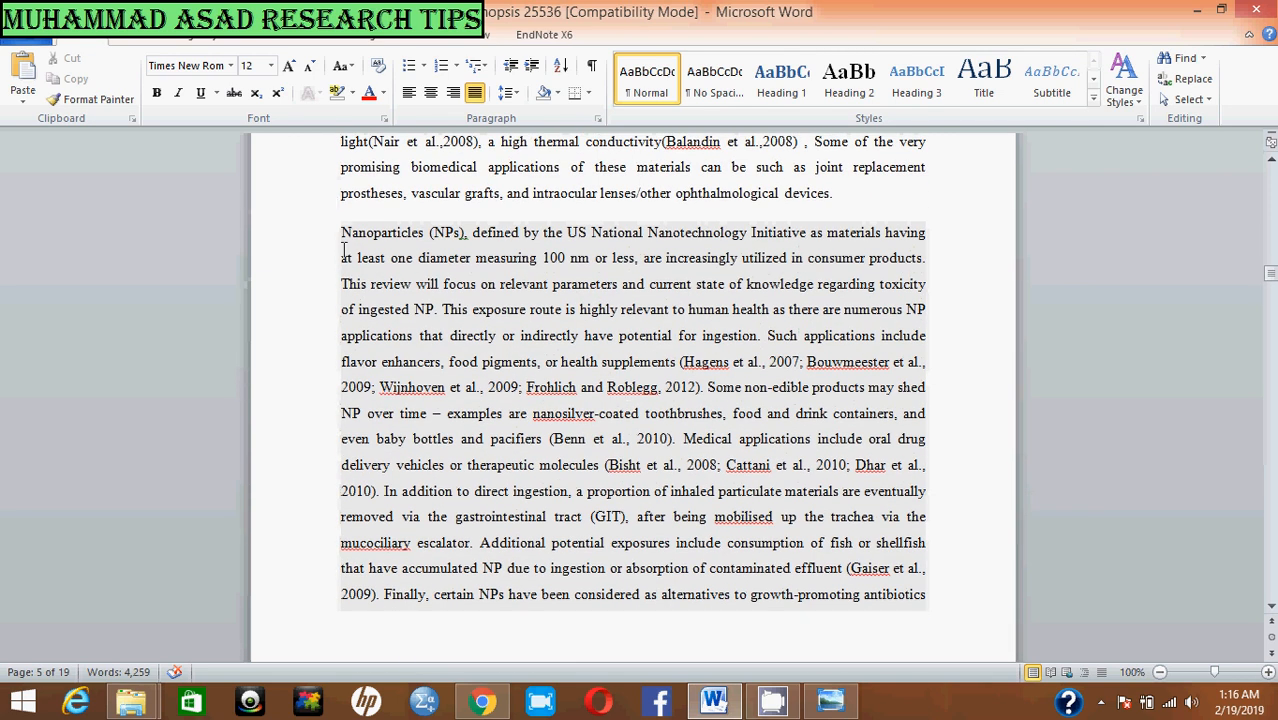
pyautogui.moveTo(341, 232); pyautogui.dragTo(596, 374)
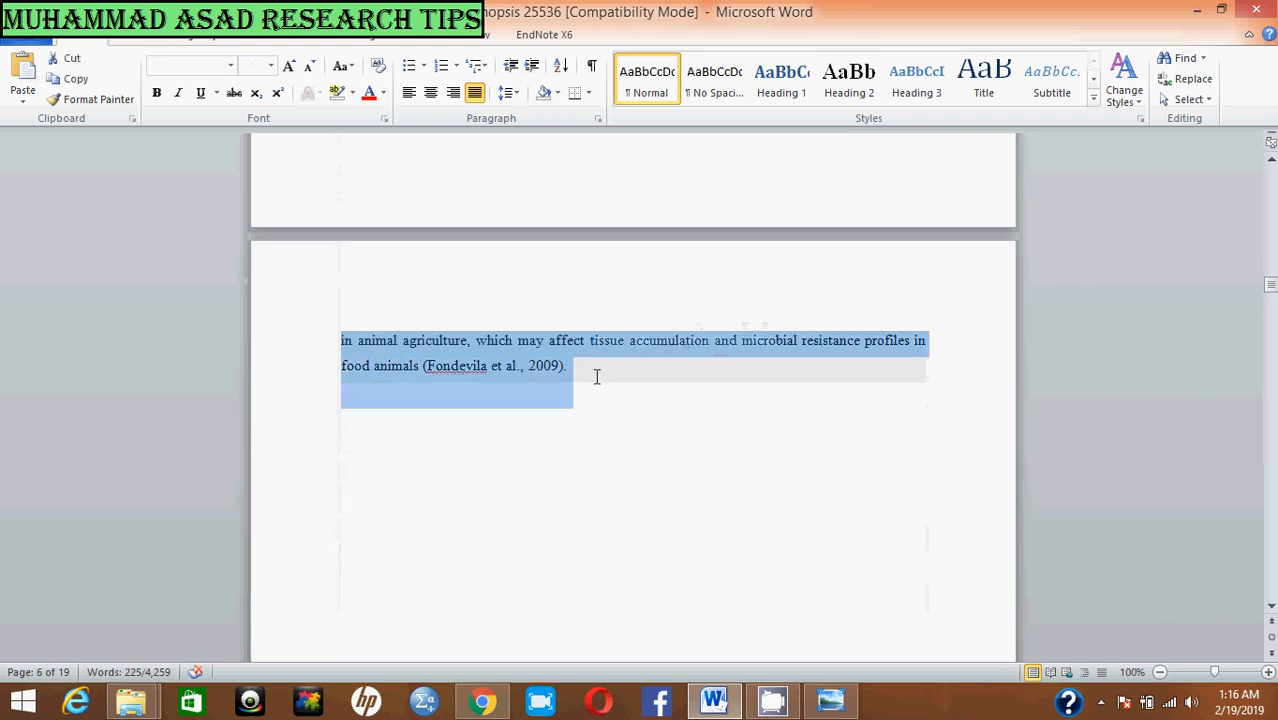
pyautogui.scroll(8, 596, 376)
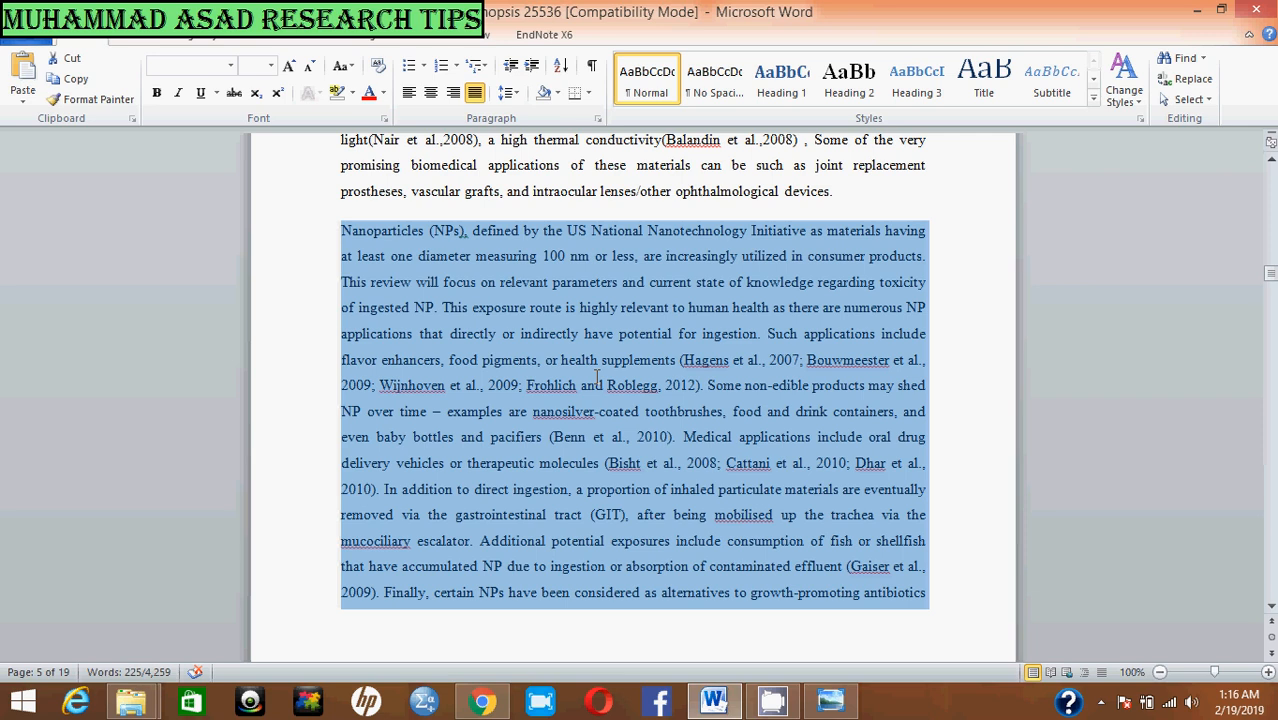
pyautogui.press('Delete')
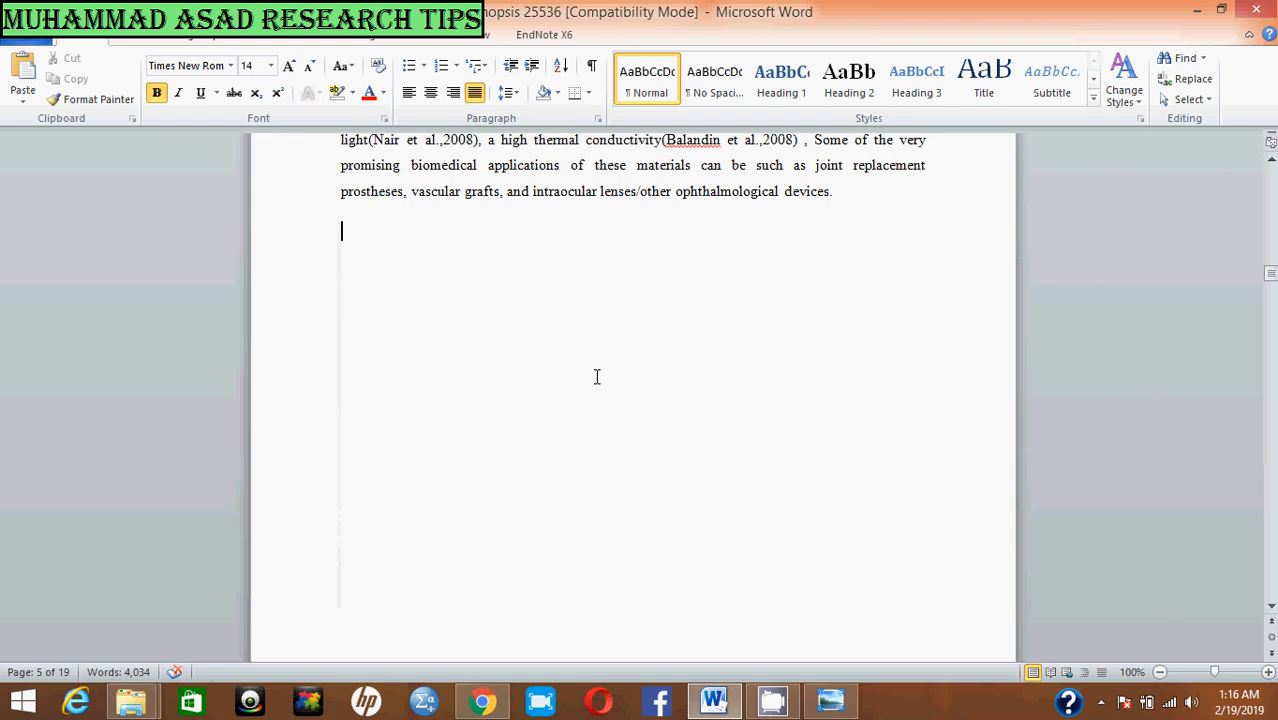
# Step: Paste the Nanoparticles paragraph back below the "ophthalmological devices" paragraph, keeping text only
pyautogui.hotkey('ctrl', 'v')
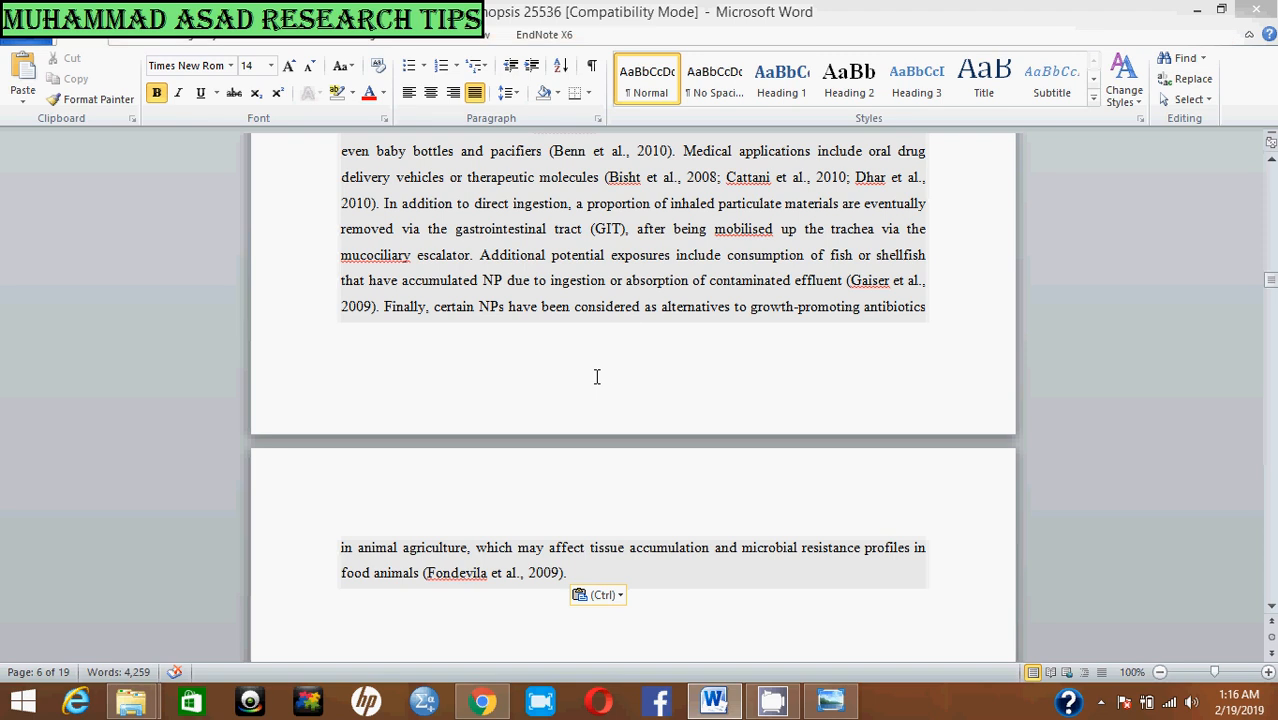
pyautogui.click(603, 600)
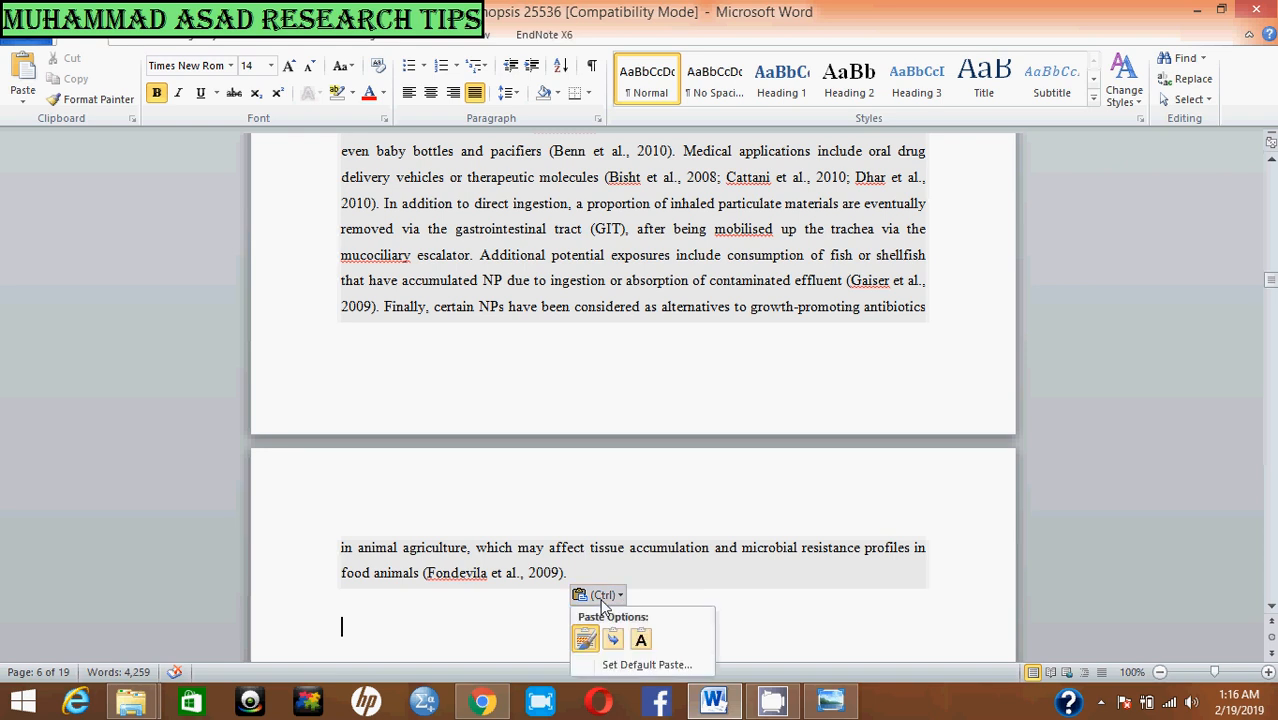
pyautogui.click(642, 645)
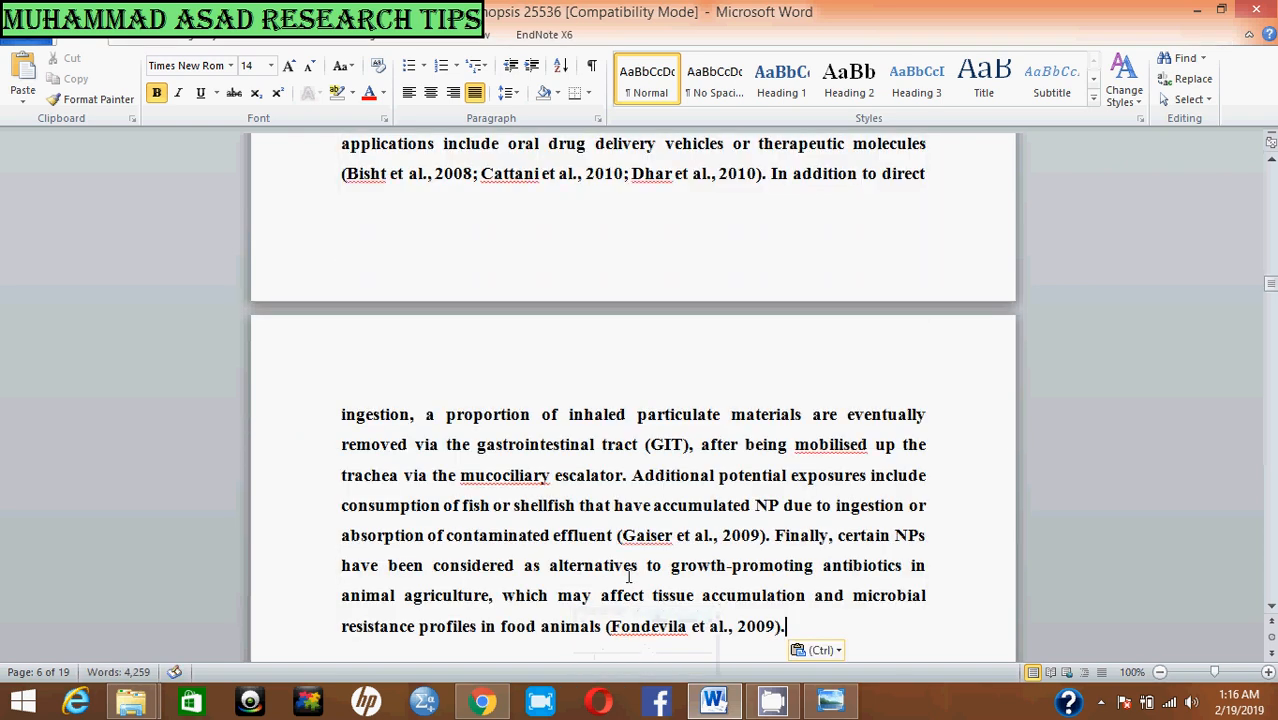
# Step: Set the whole re-pasted paragraph beginning "Nanoparticles (NPs), defined by the US National Nanotechnology Initiative" to 12 pt and remove its bold formatting
pyautogui.scroll(4, 624, 562)
pyautogui.scroll(4, 624, 562)
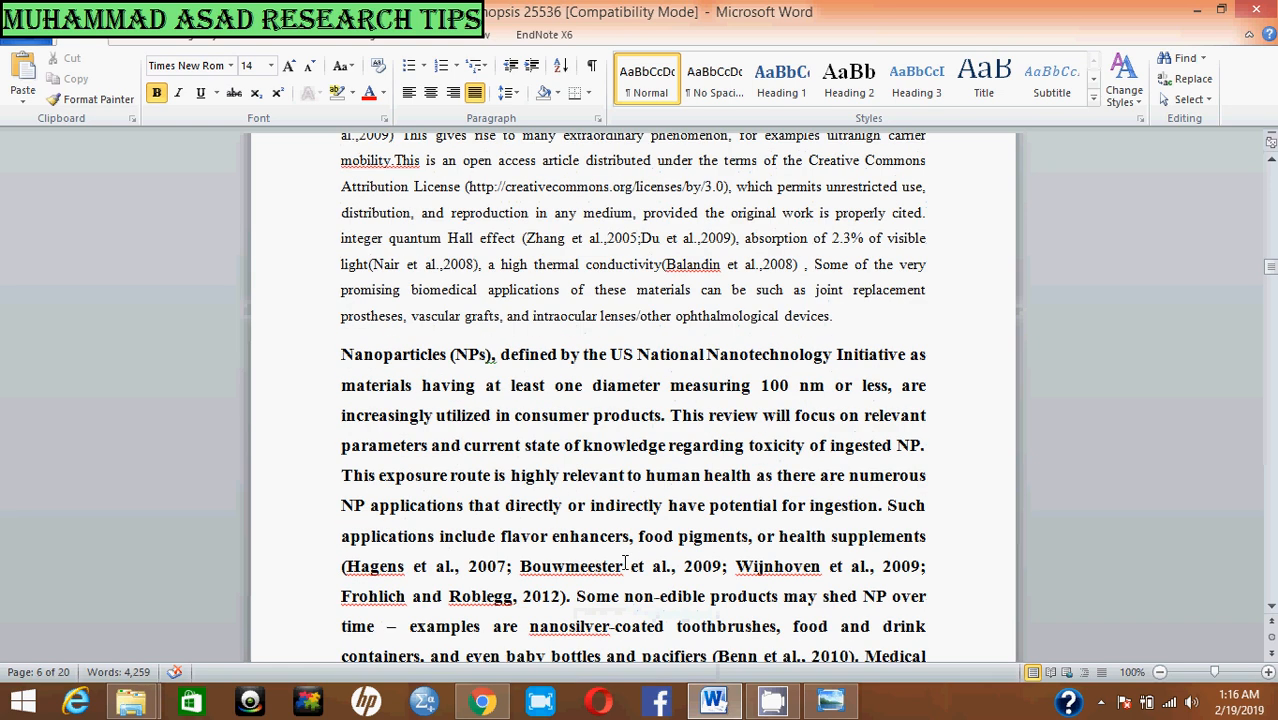
pyautogui.click(332, 358)
pyautogui.hotkey('shift', 'Down')
pyautogui.hotkey('shift', 'Down')
pyautogui.hotkey('shift', 'Down')
pyautogui.hotkey('shift', 'Down')
pyautogui.hotkey('shift', 'Down')
pyautogui.hotkey('shift', 'Down')
pyautogui.hotkey('shift', 'Down')
pyautogui.hotkey('shift', 'Down')
pyautogui.hotkey('shift', 'Down')
pyautogui.hotkey('shift', 'Down')
pyautogui.hotkey('shift', 'Down')
pyautogui.hotkey('shift', 'Down')
pyautogui.hotkey('shift', 'Down')
pyautogui.hotkey('shift', 'Down')
pyautogui.hotkey('shift', 'Down')
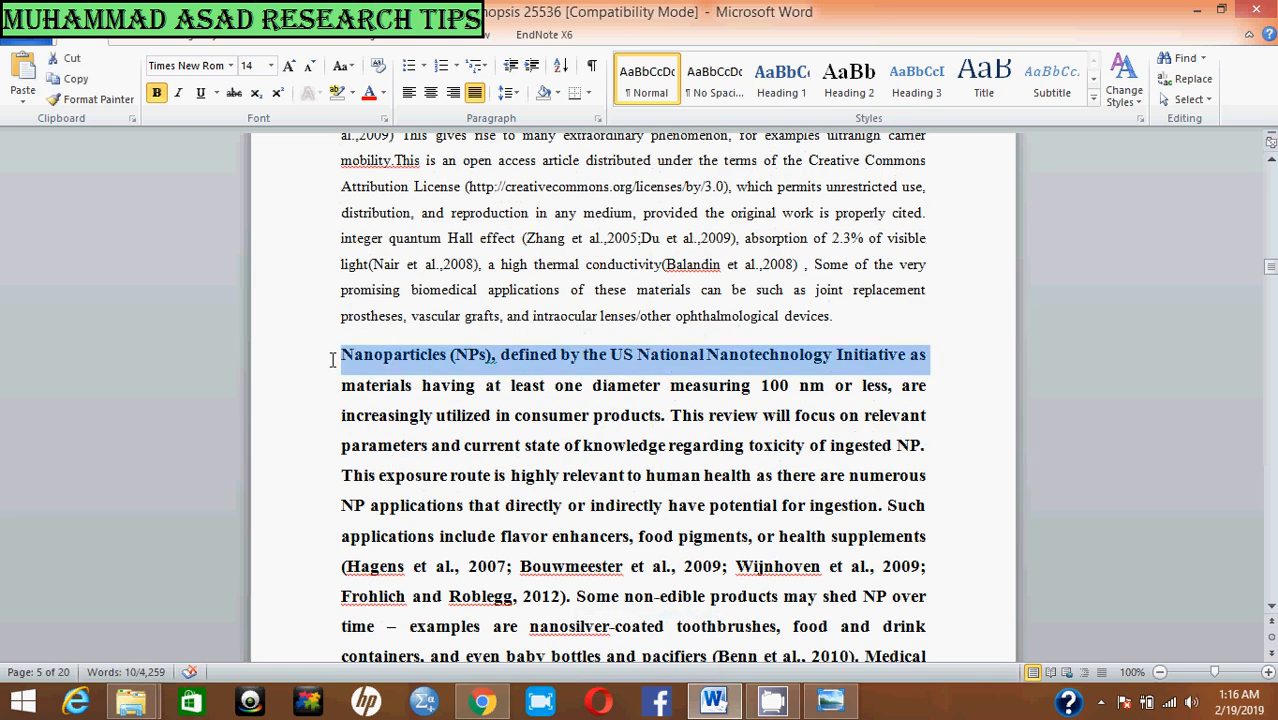
pyautogui.hotkey('shift', 'Down')
pyautogui.hotkey('shift', 'Down')
pyautogui.hotkey('shift', 'Down')
pyautogui.hotkey('shift', 'Down')
pyautogui.hotkey('shift', 'Down')
pyautogui.hotkey('shift', 'Down')
pyautogui.hotkey('shift', 'Down')
pyautogui.hotkey('shift', 'Down')
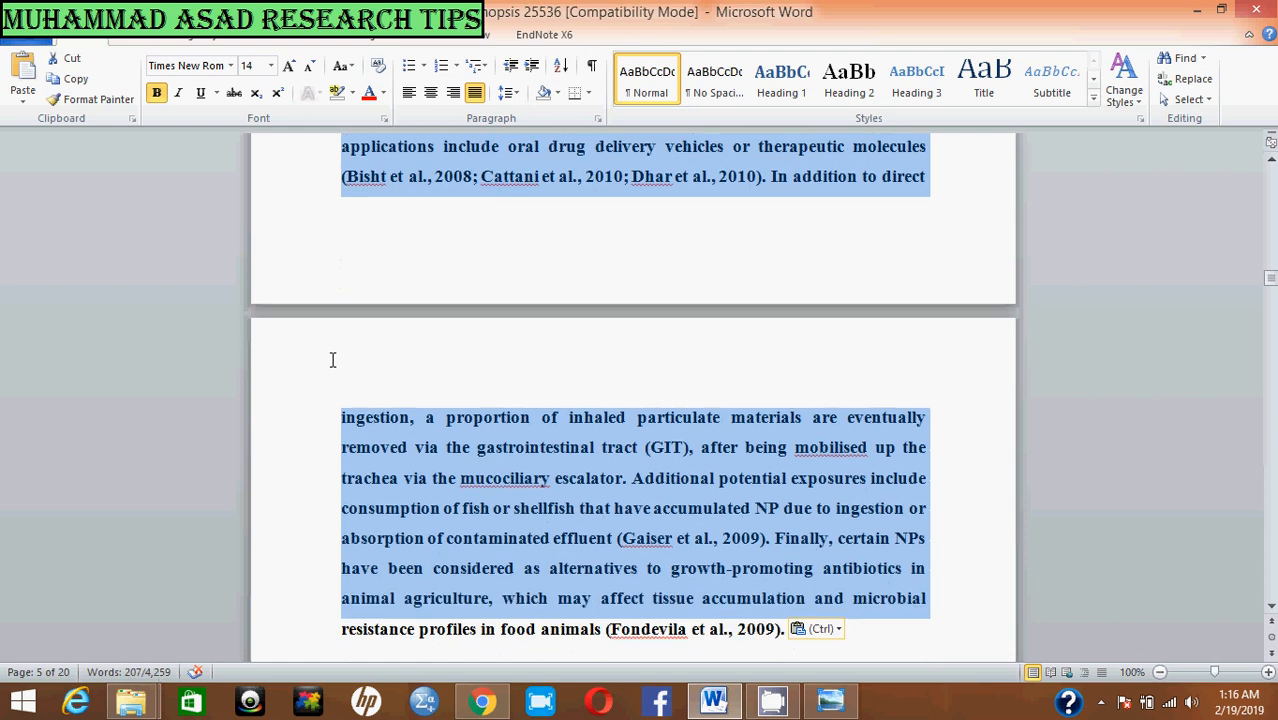
pyautogui.click(270, 65)
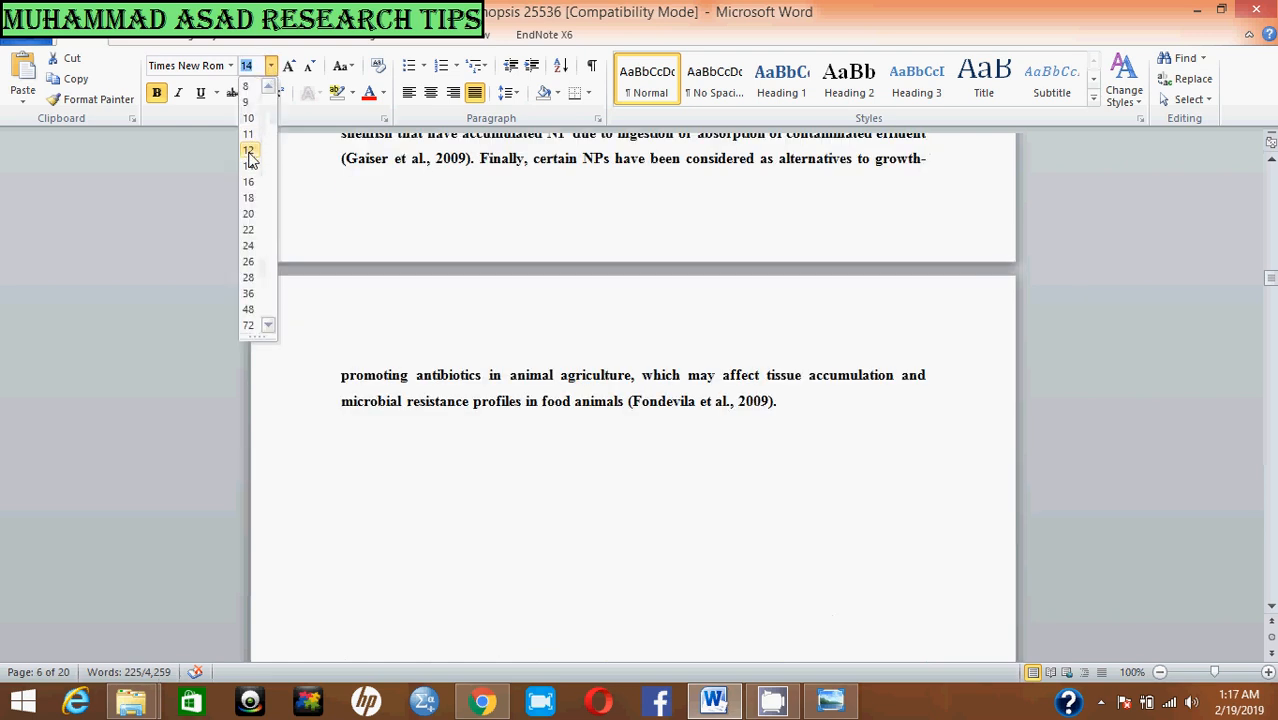
pyautogui.click(249, 150)
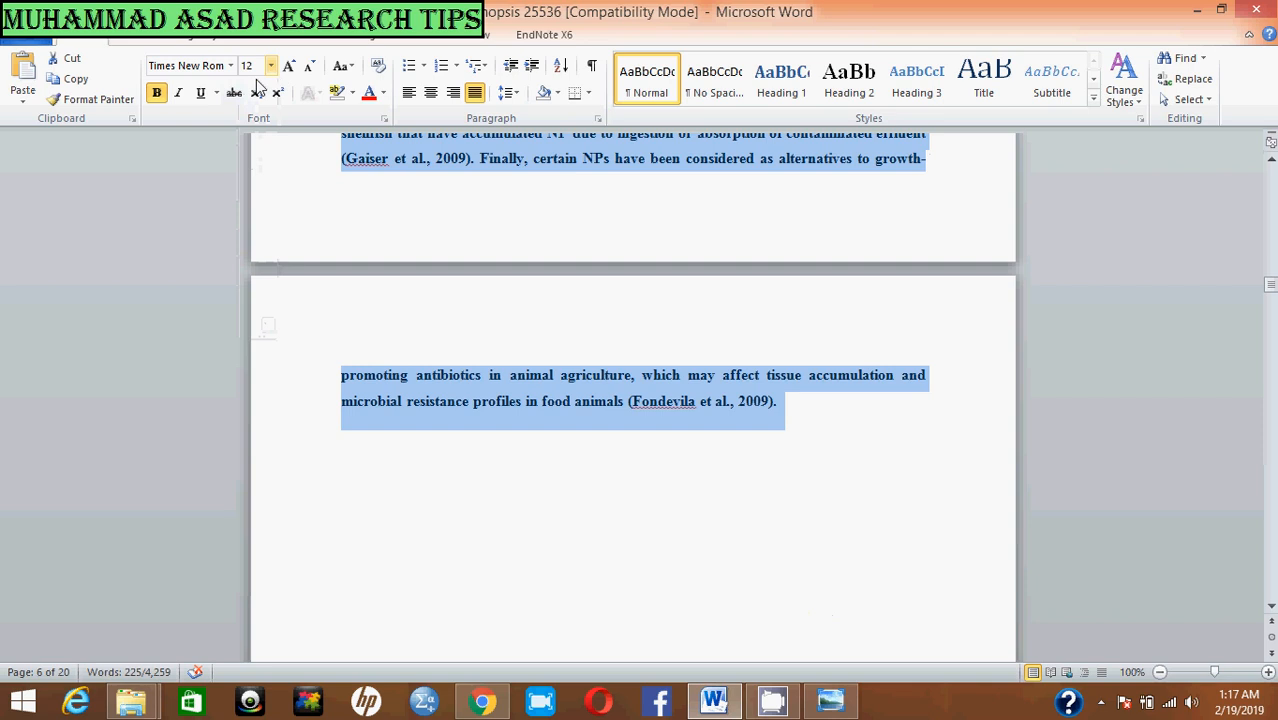
pyautogui.click(156, 93)
pyautogui.scroll(10, 450, 325)
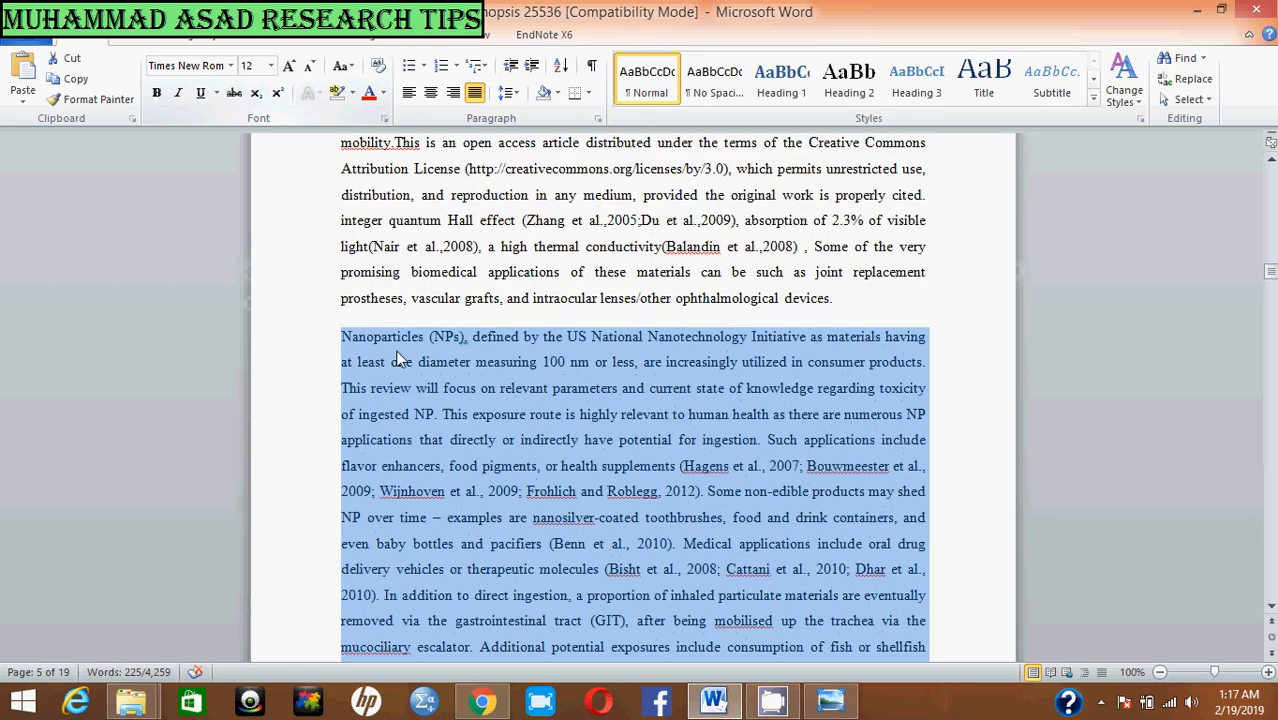
pyautogui.click(398, 360)
pyautogui.scroll(-10, 568, 453)
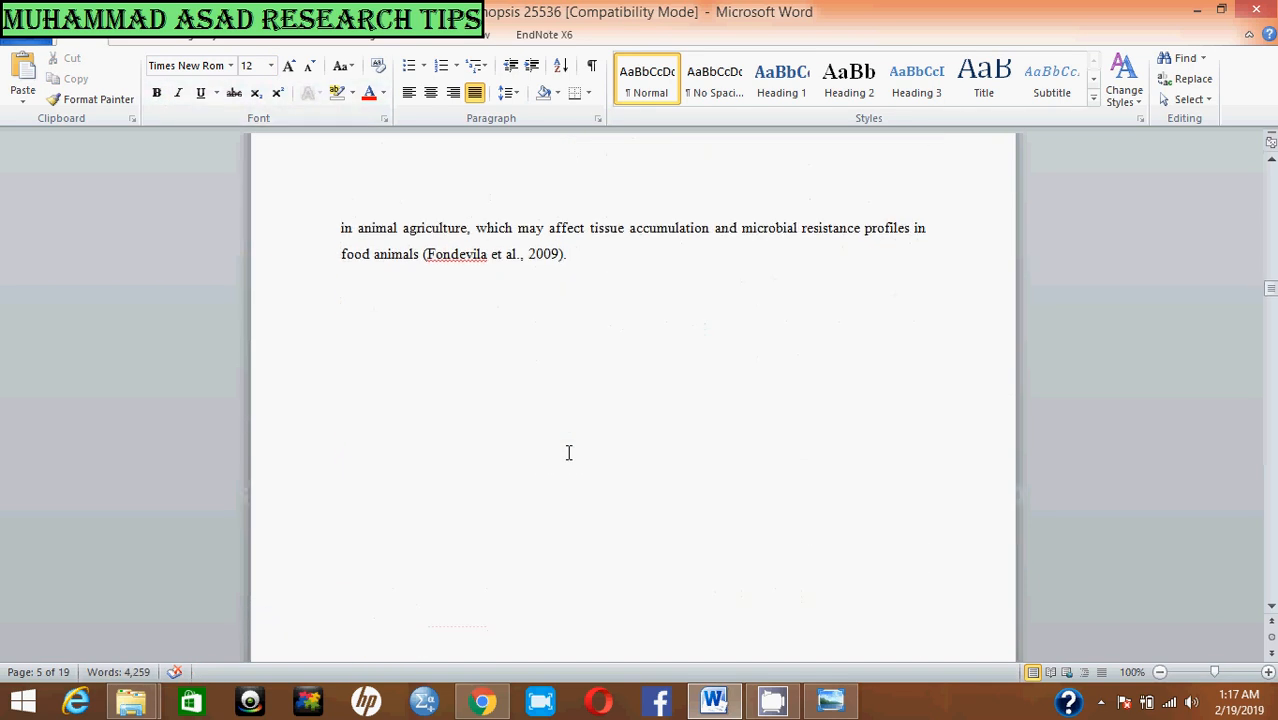
pyautogui.scroll(-15, 568, 453)
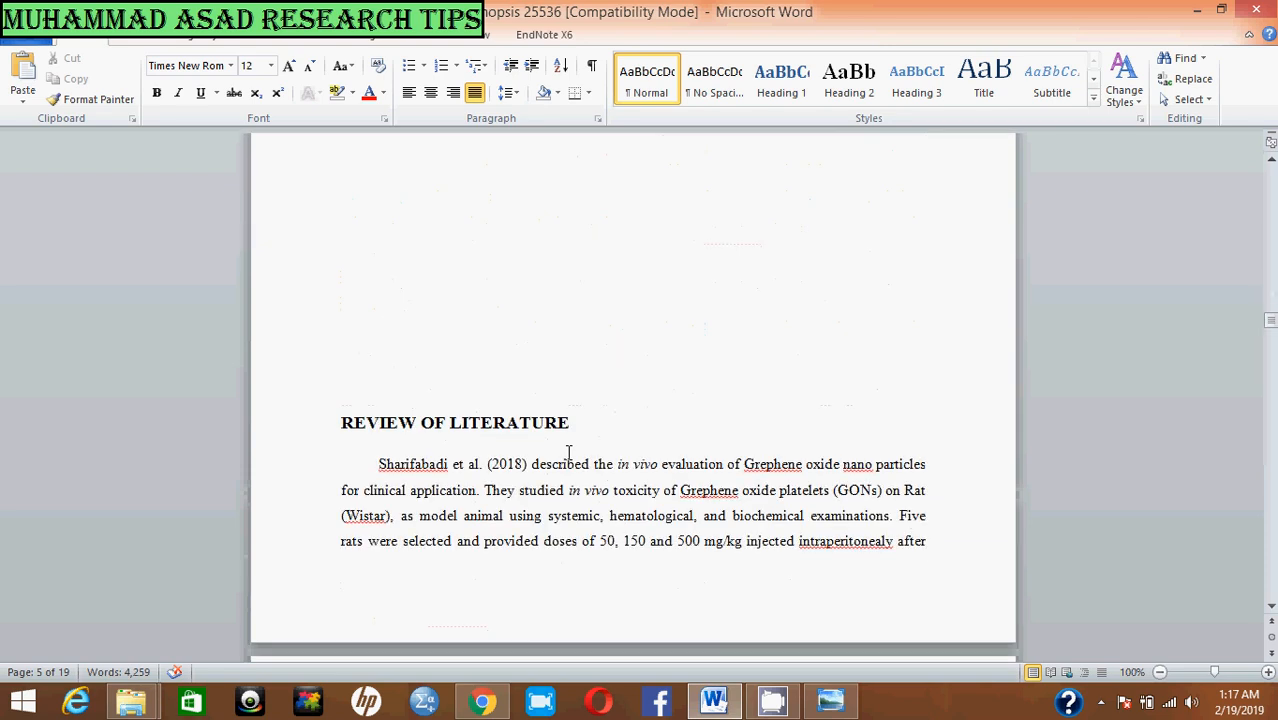
pyautogui.scroll(-5, 568, 453)
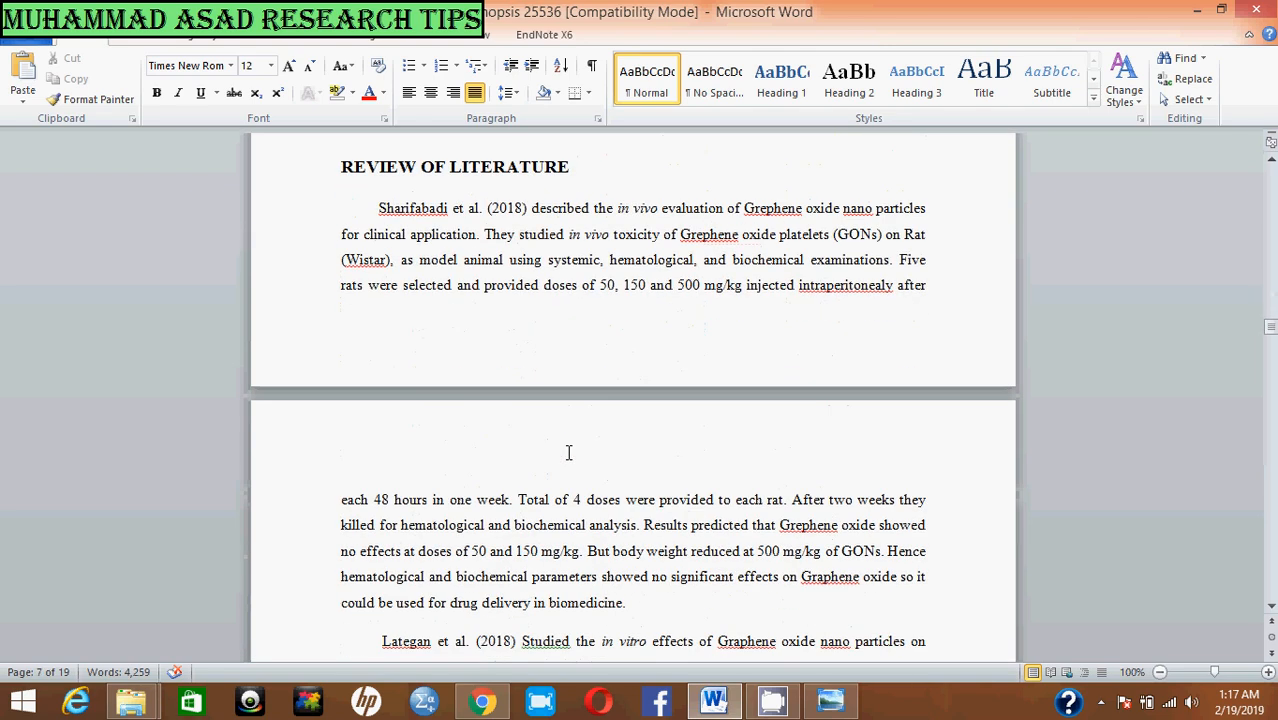
pyautogui.scroll(-5, 568, 453)
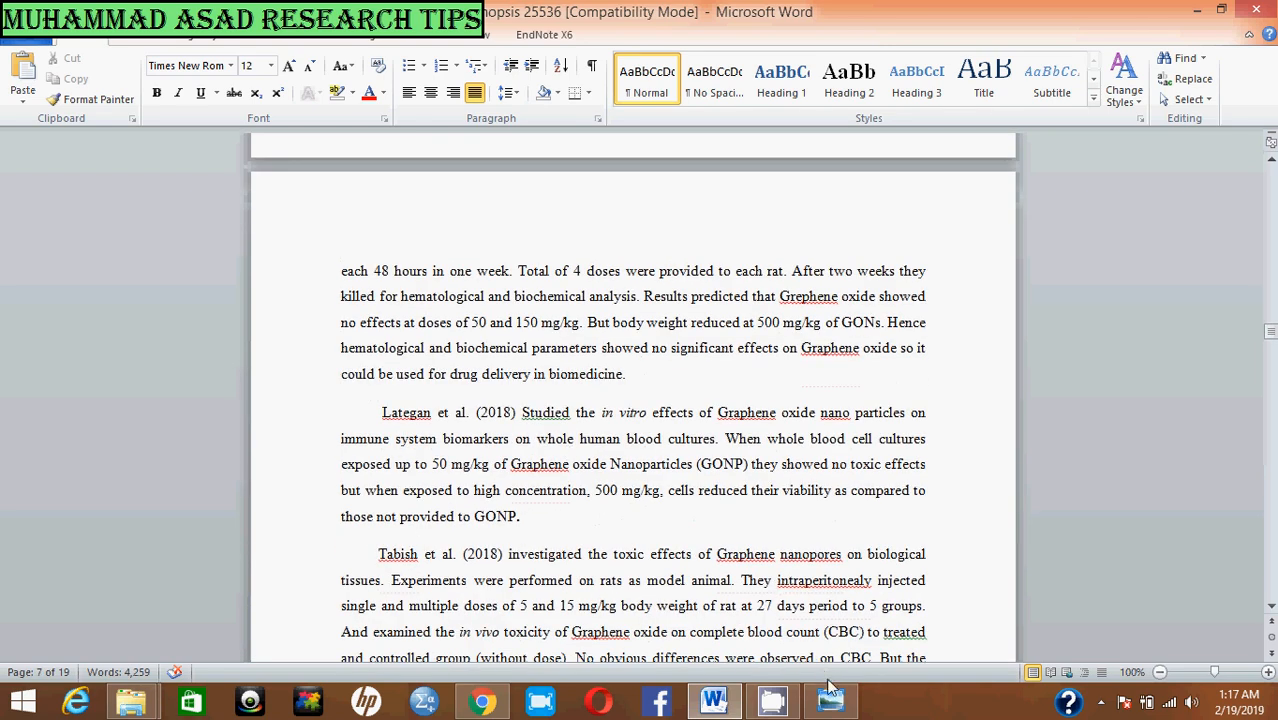
# Step: Switch to Windows Photo Viewer and show Picture2 as a full-screen slide show
pyautogui.click(829, 692)
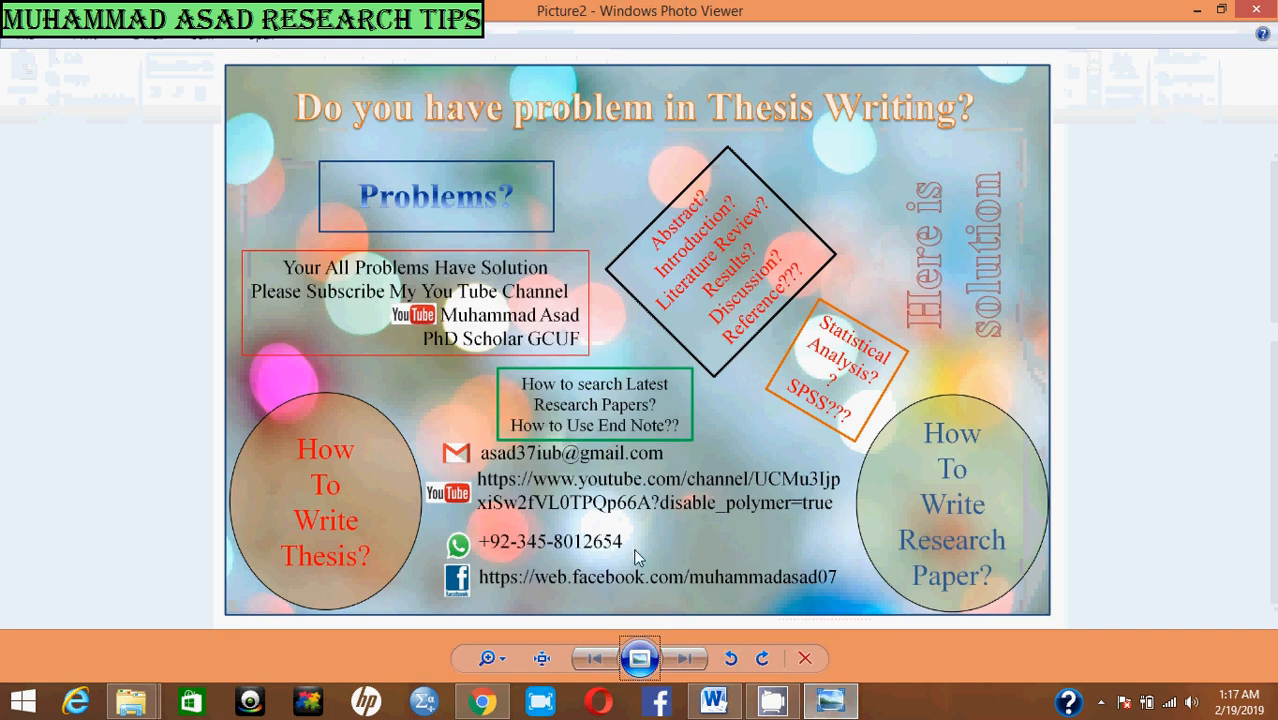
pyautogui.click(640, 658)
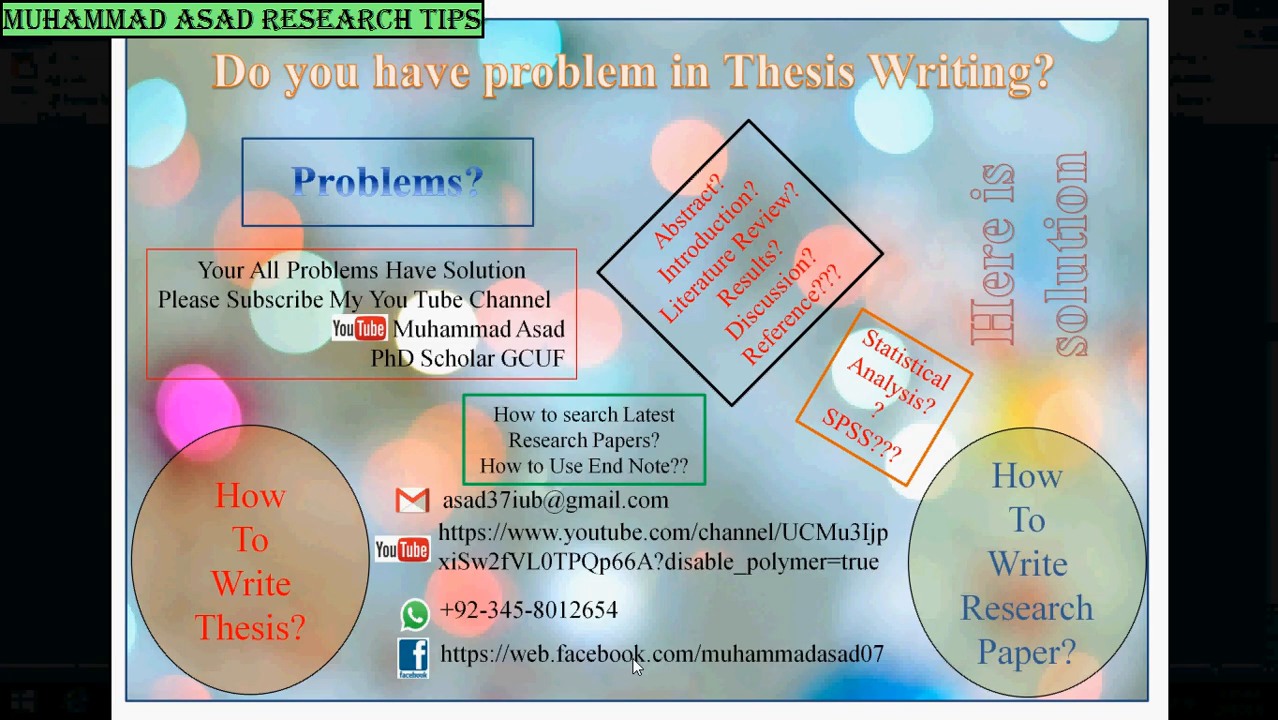